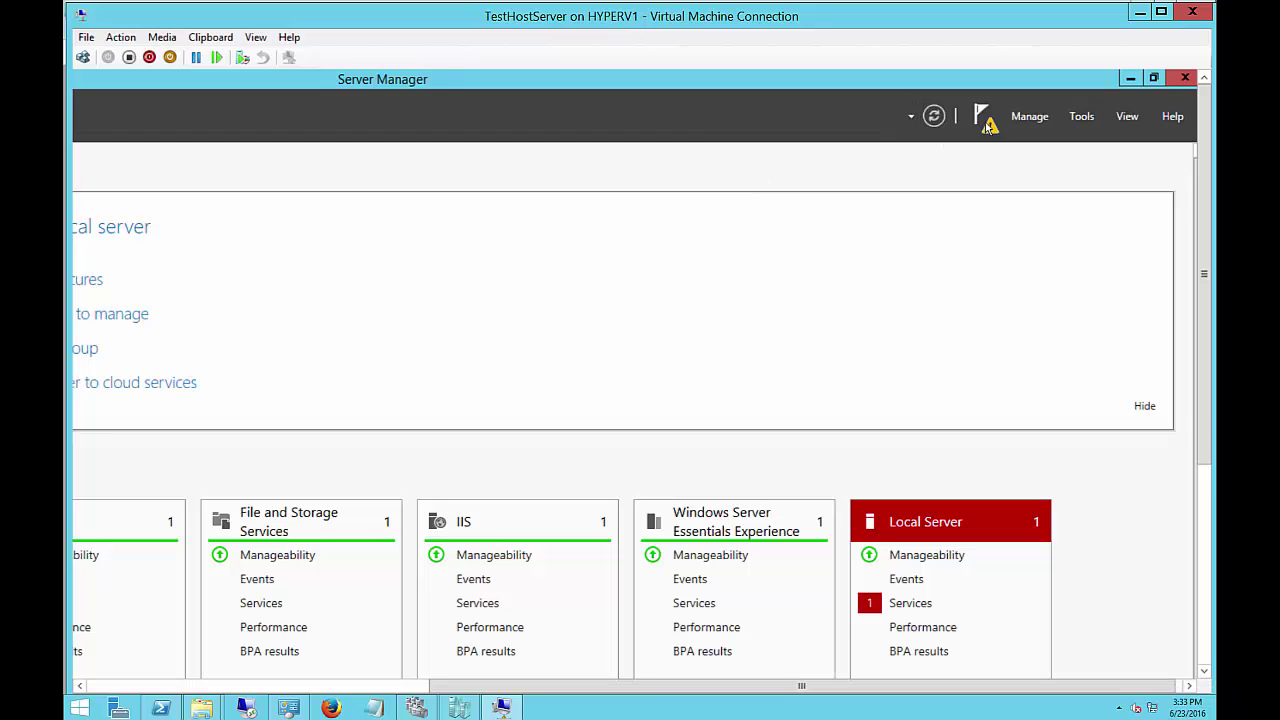
Run the pending post-deployment configuration of Windows Server Essentials on this domain controller and close the completed wizard.
left_click(984, 120)
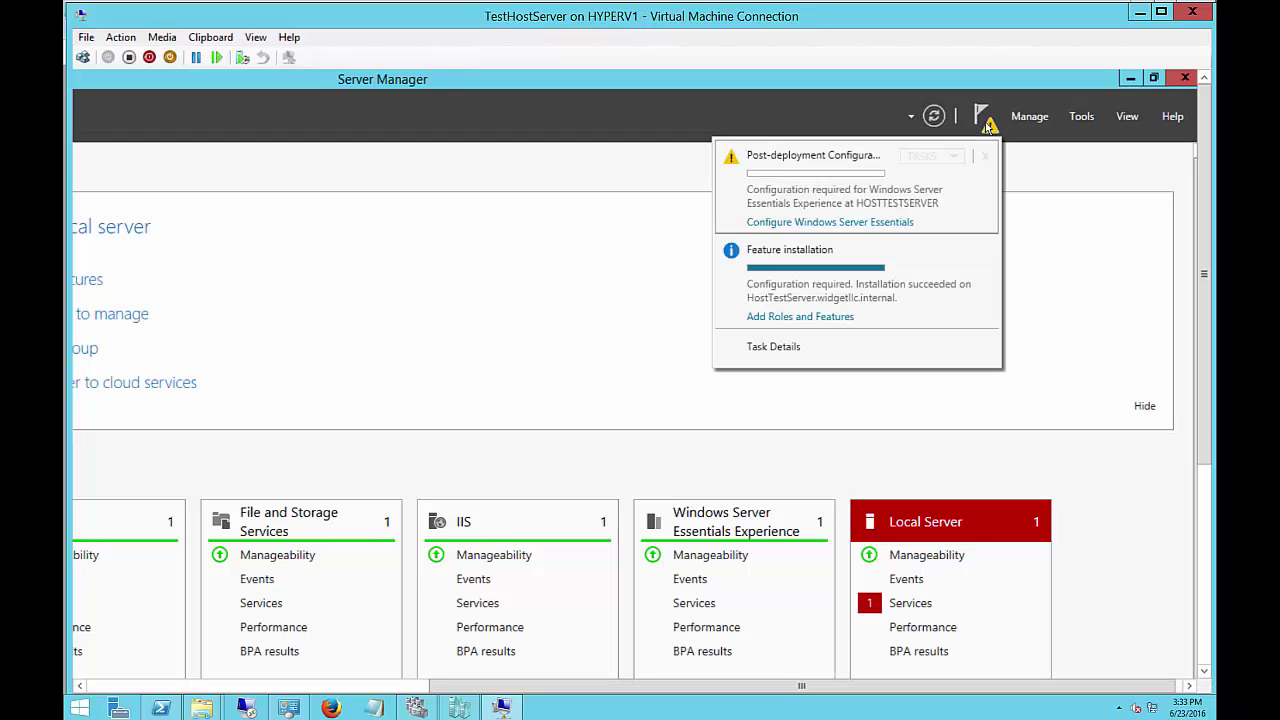
left_click(893, 222)
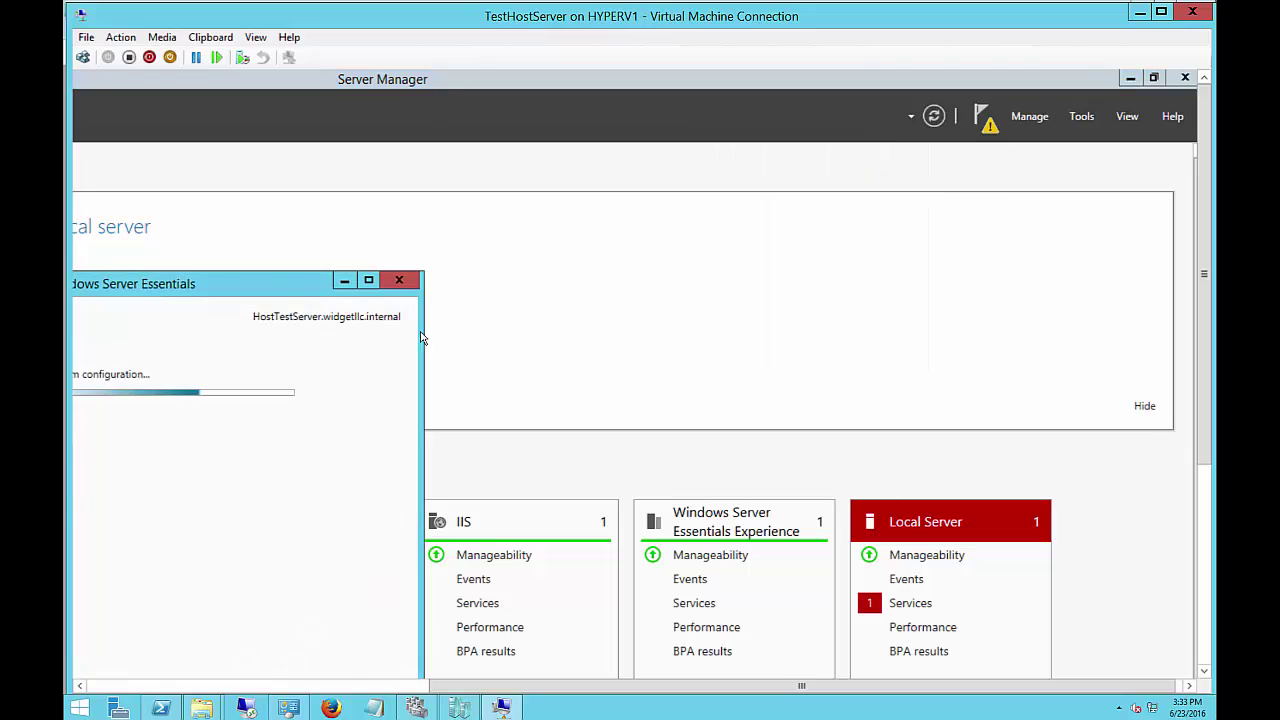
left_click_drag(271, 287, 826, 179)
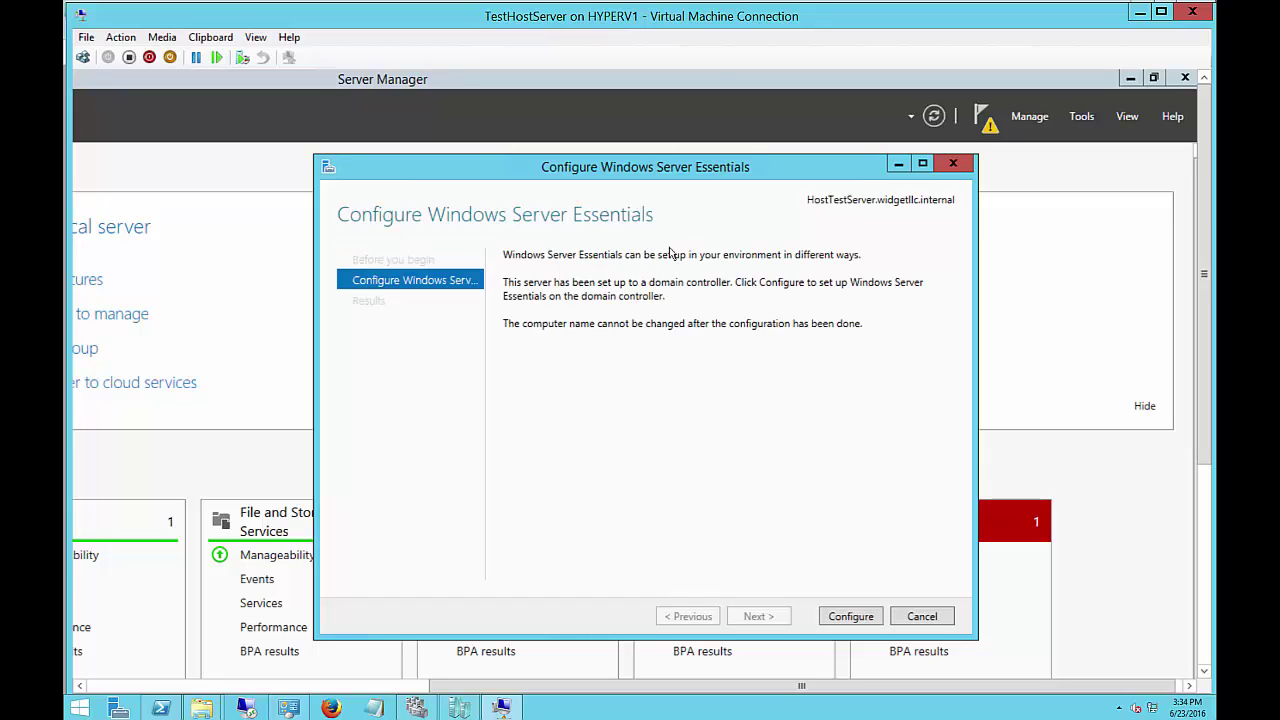
left_click(851, 618)
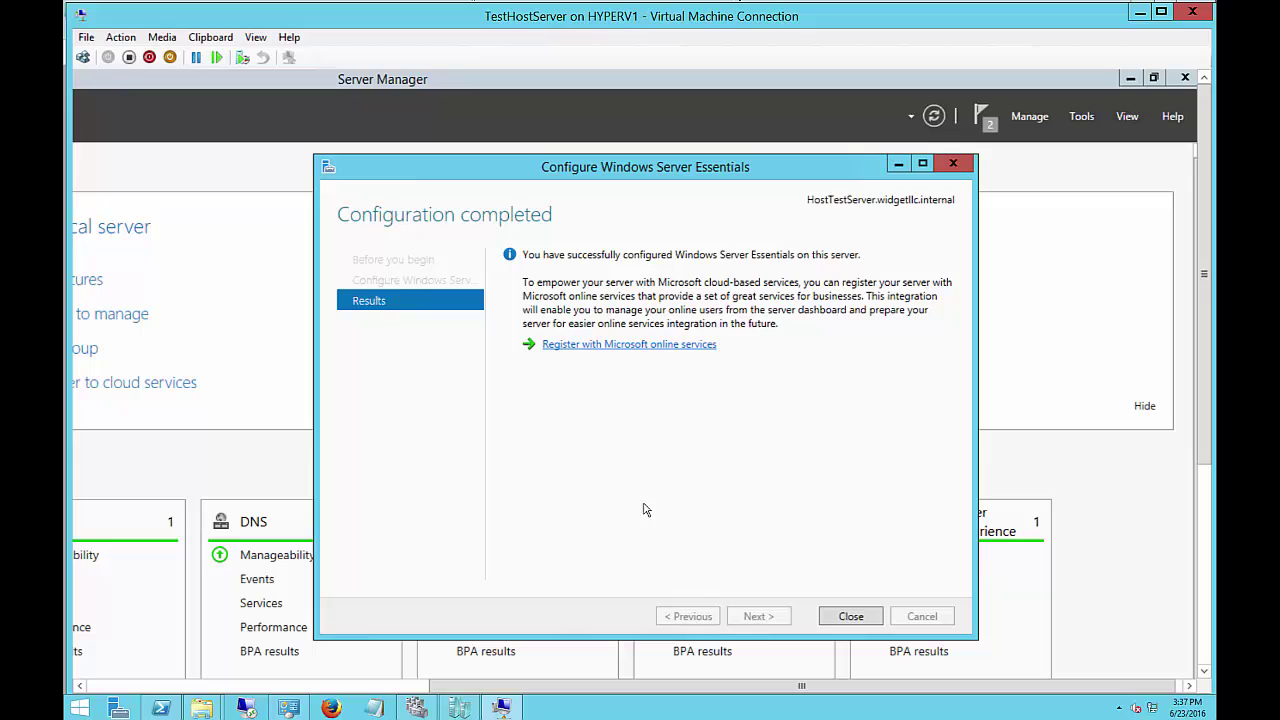
left_click(851, 616)
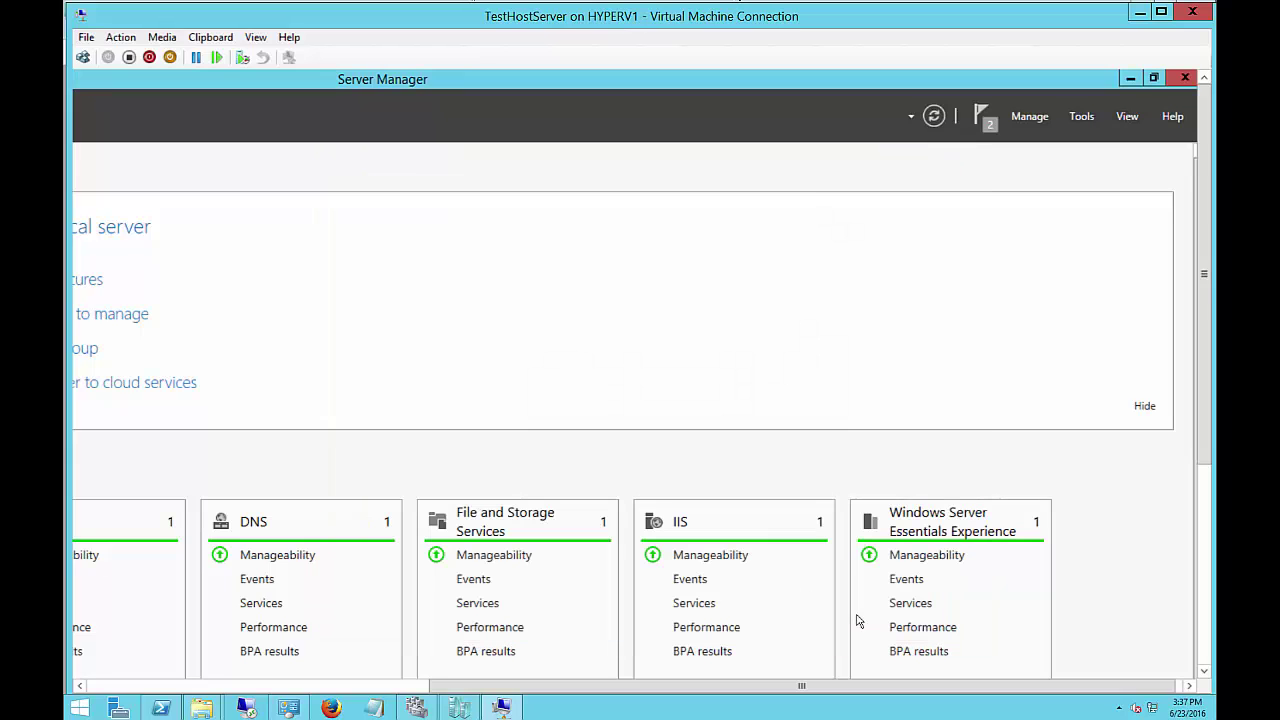
Launch the Windows Server Essentials Dashboard and view its application add-ins.
left_click(1082, 116)
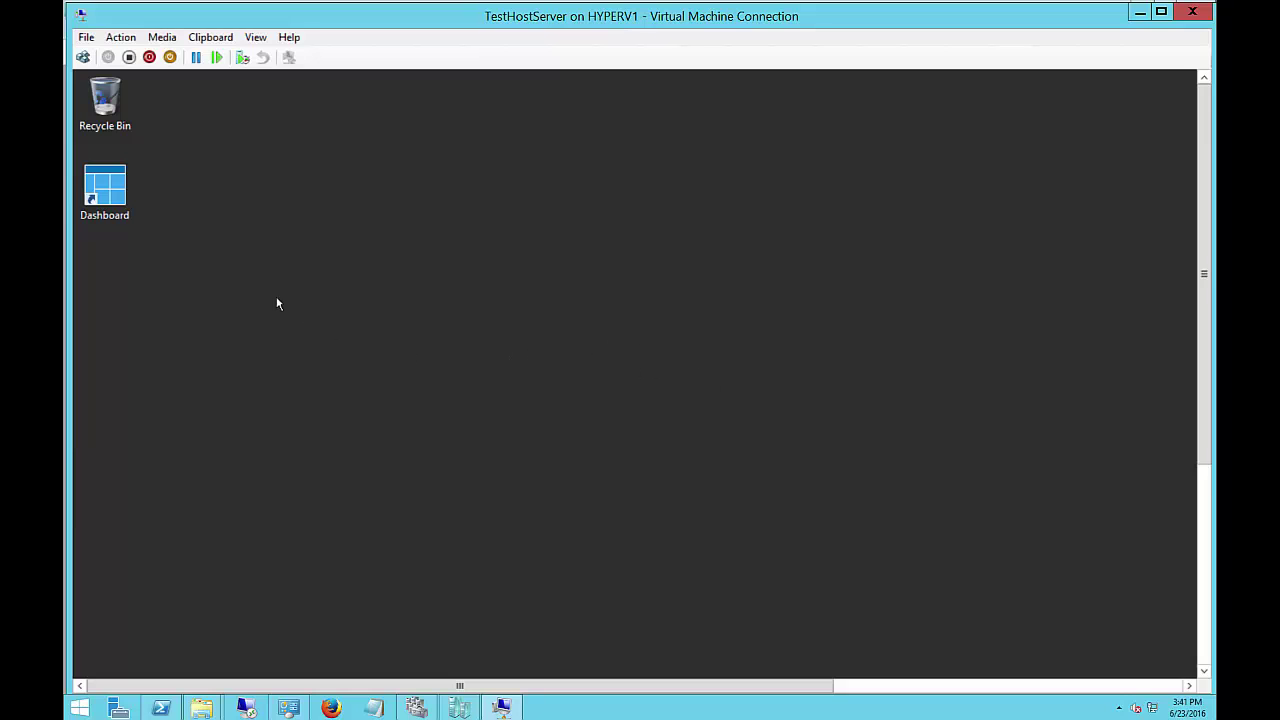
double_click(116, 193)
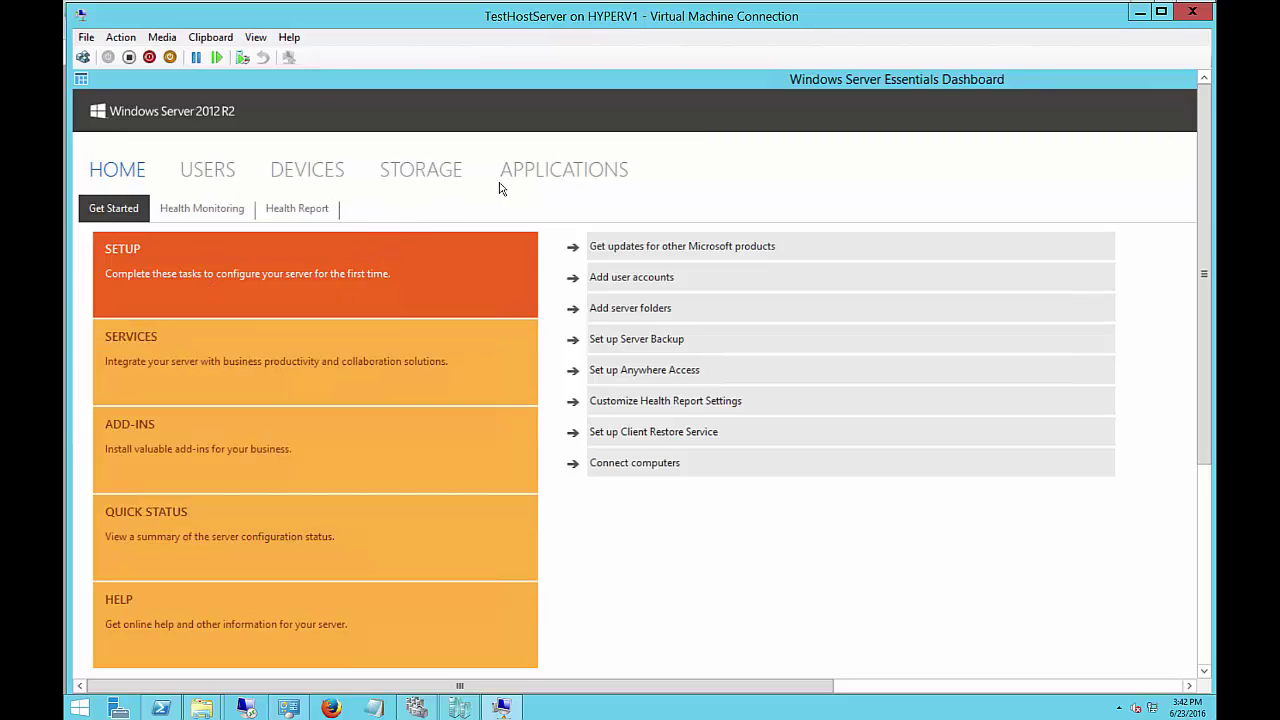
left_click(544, 173)
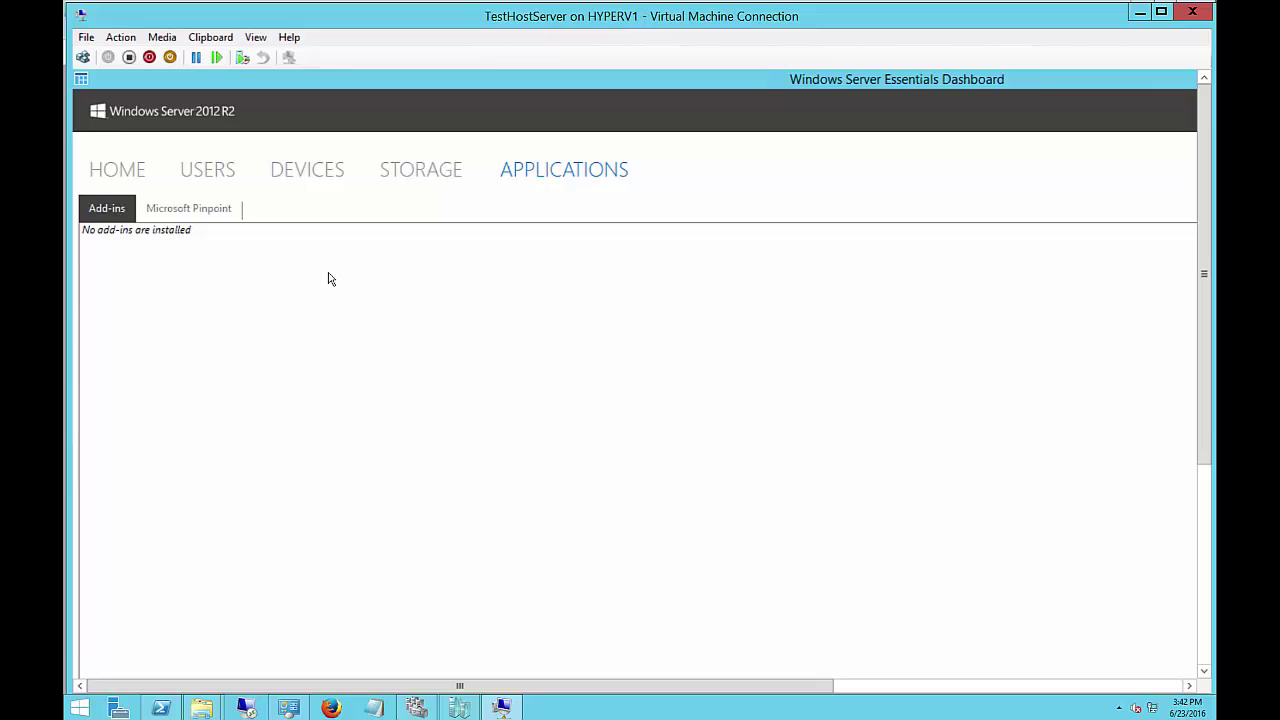
Review the server folders in storage, widening the Name column to read the full folder names.
left_click(418, 172)
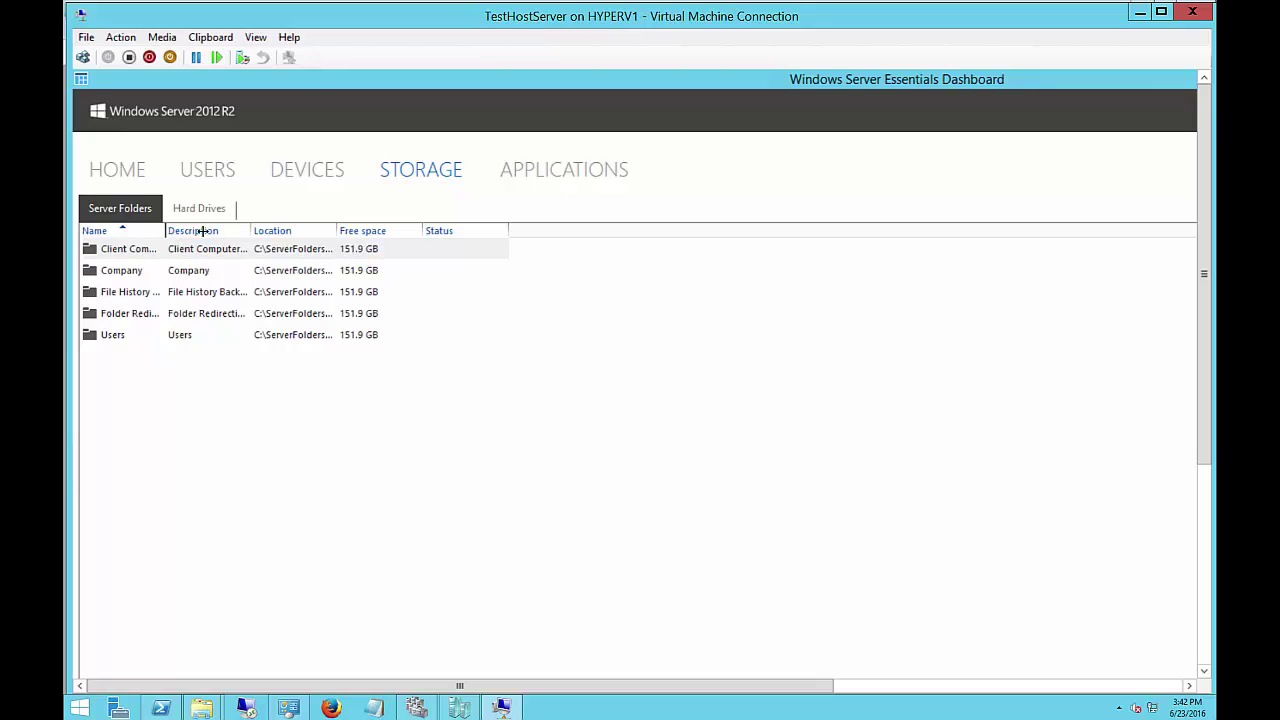
left_click_drag(165, 230, 310, 292)
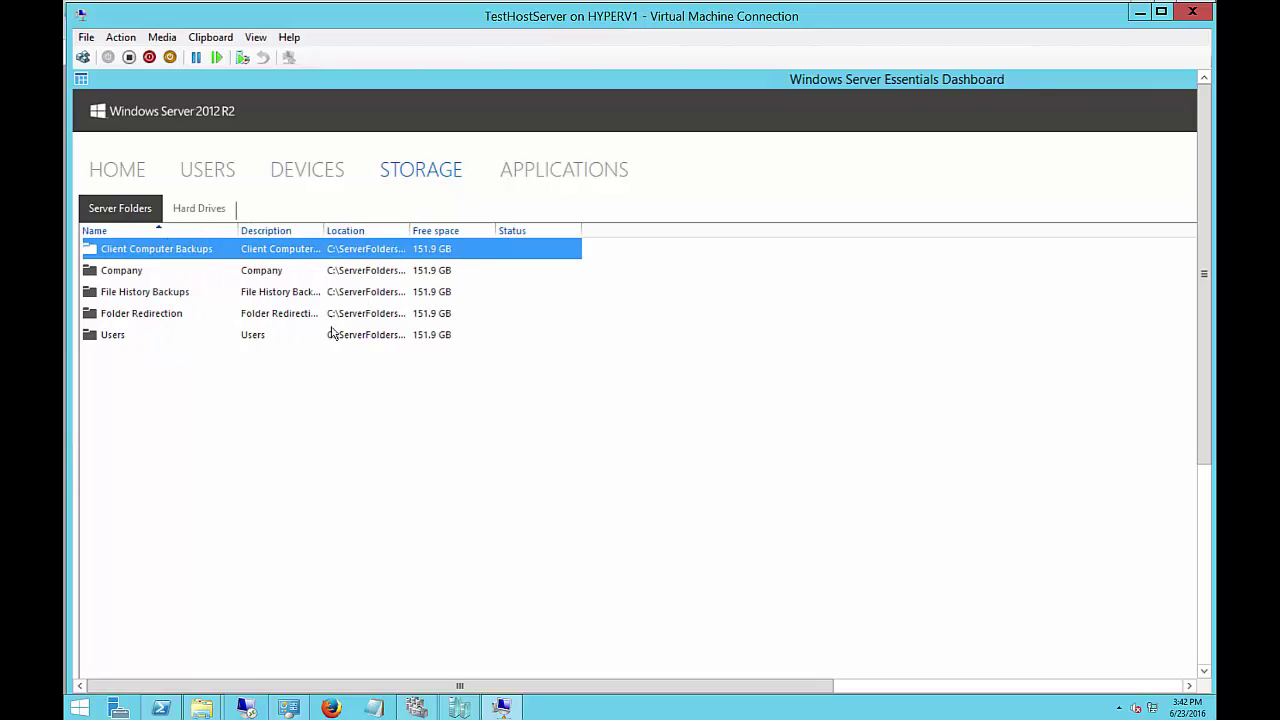
left_click(370, 423)
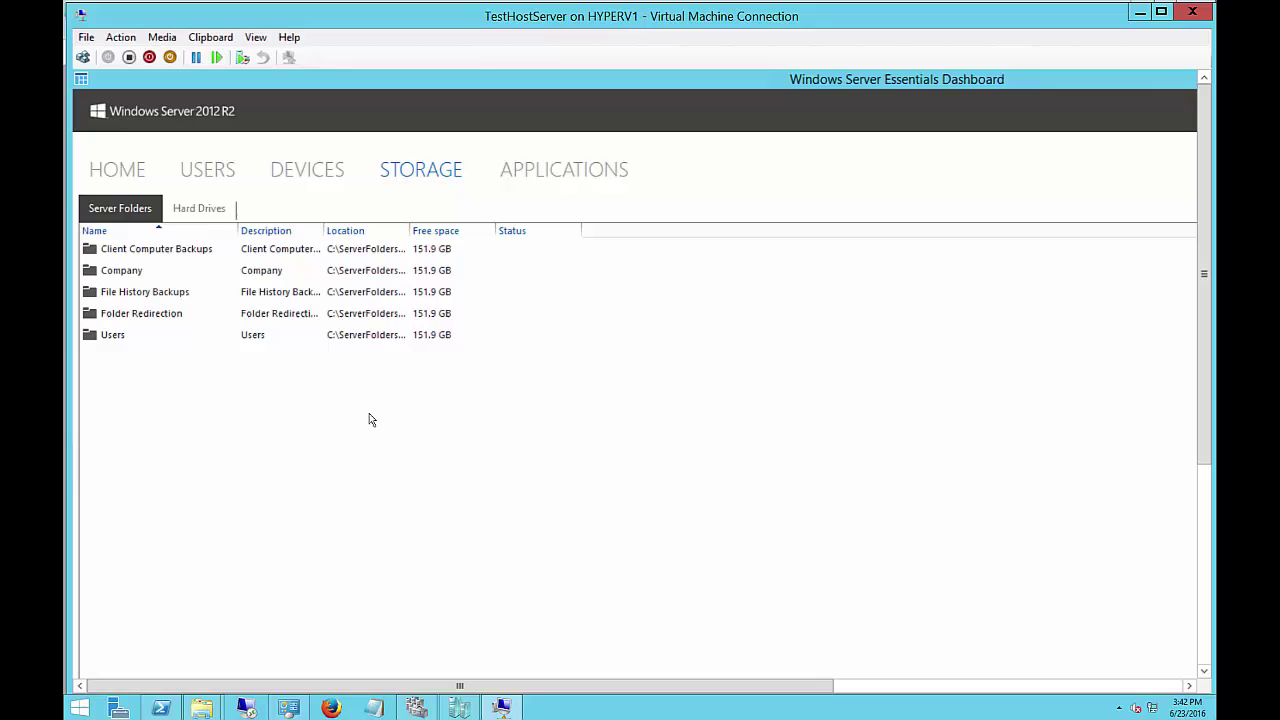
left_click(173, 313)
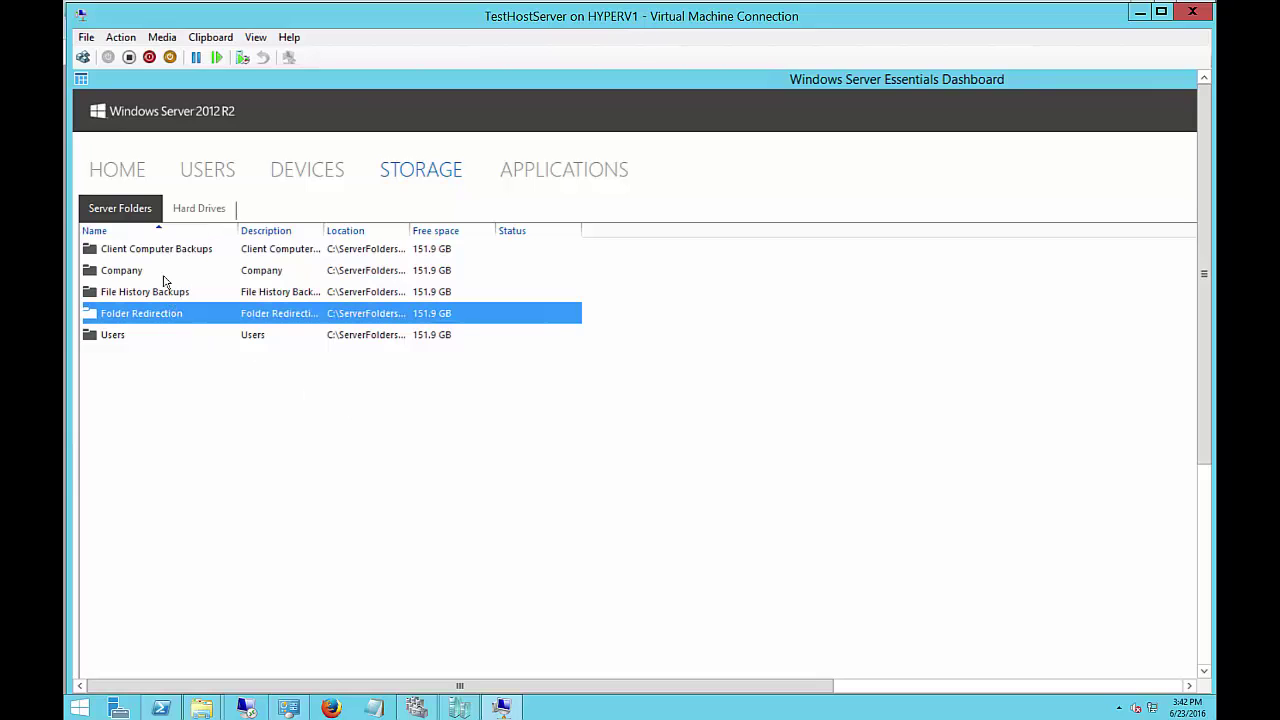
left_click(162, 267)
left_click(167, 251)
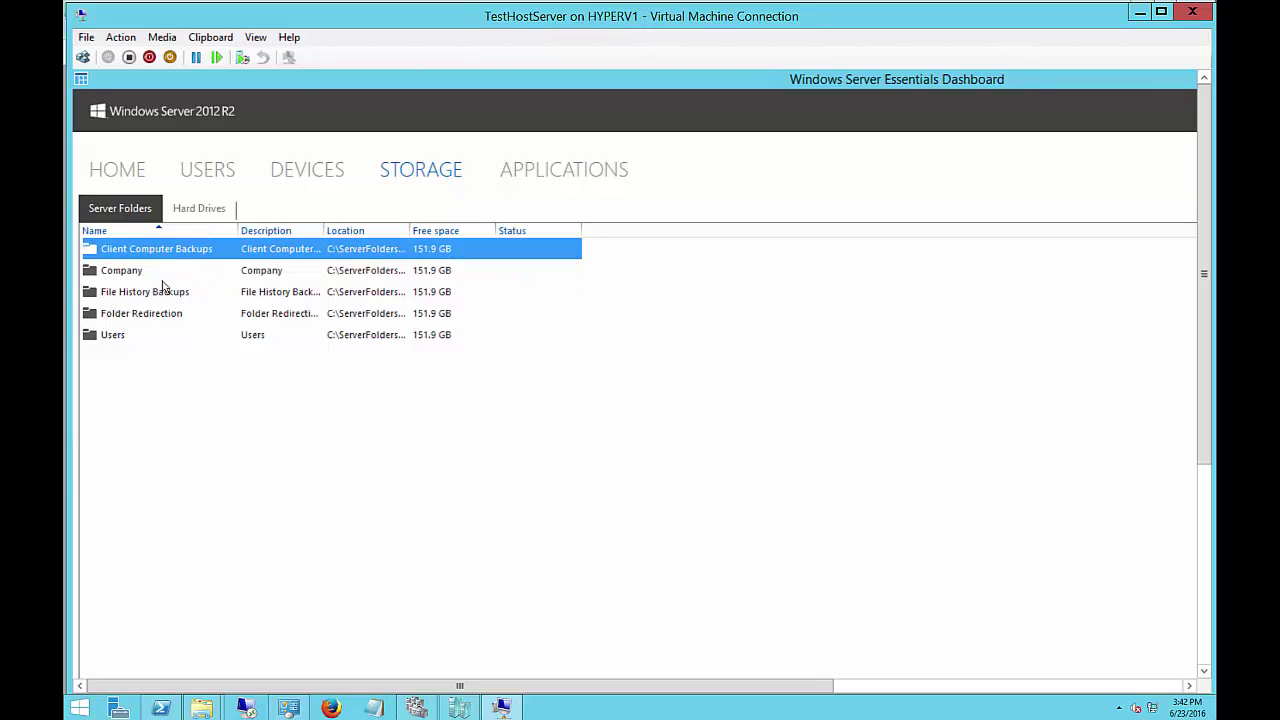
left_click(157, 334)
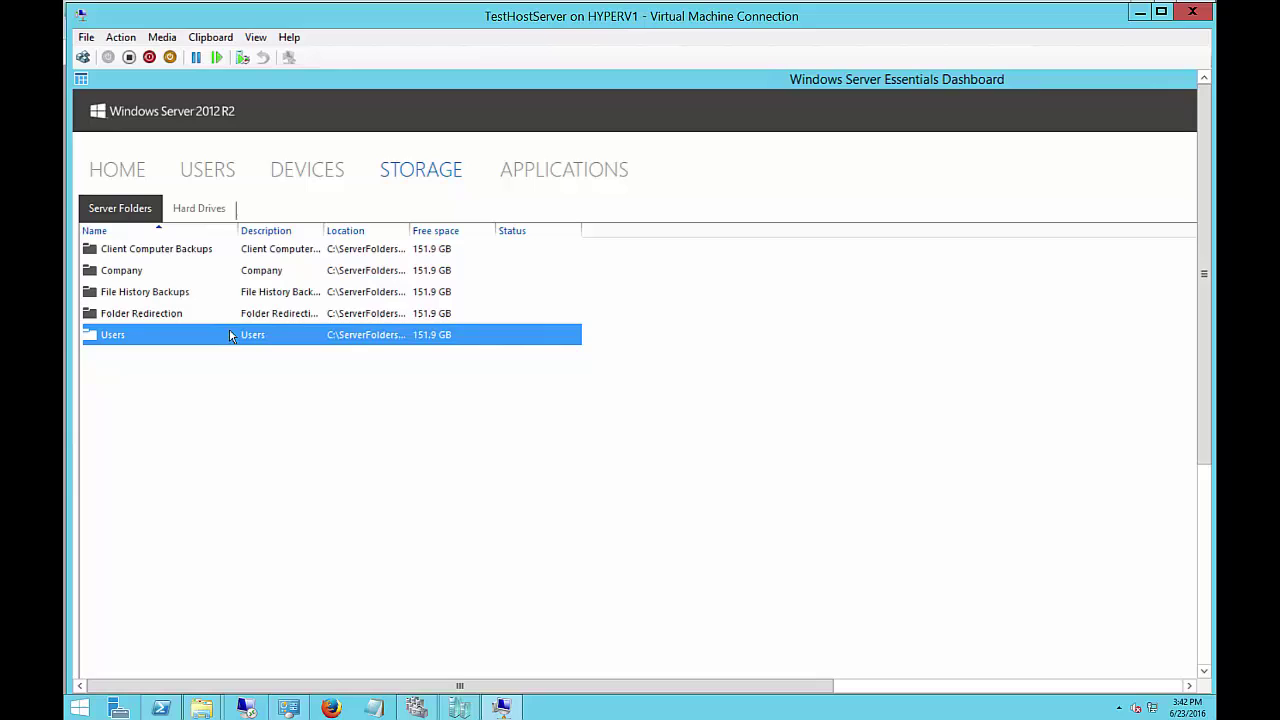
View the properties of the Client Computer Backups folder and close them without changes.
left_click(438, 250)
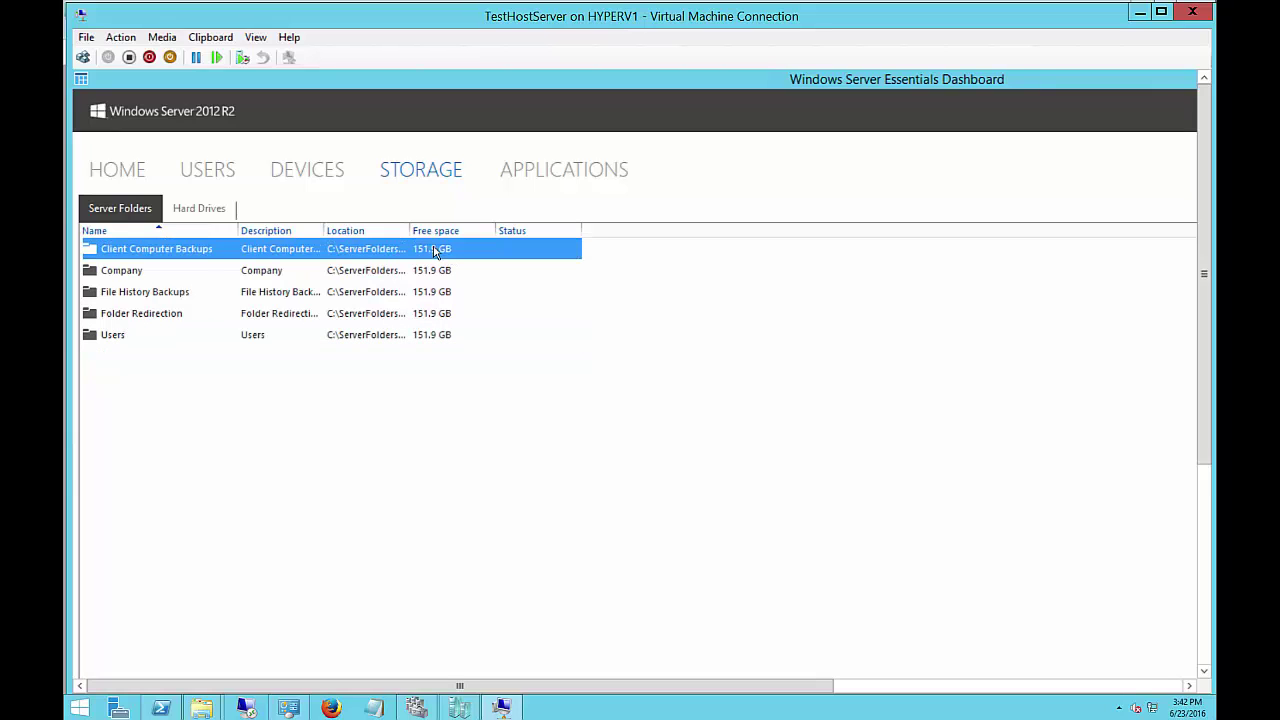
right_click(434, 251)
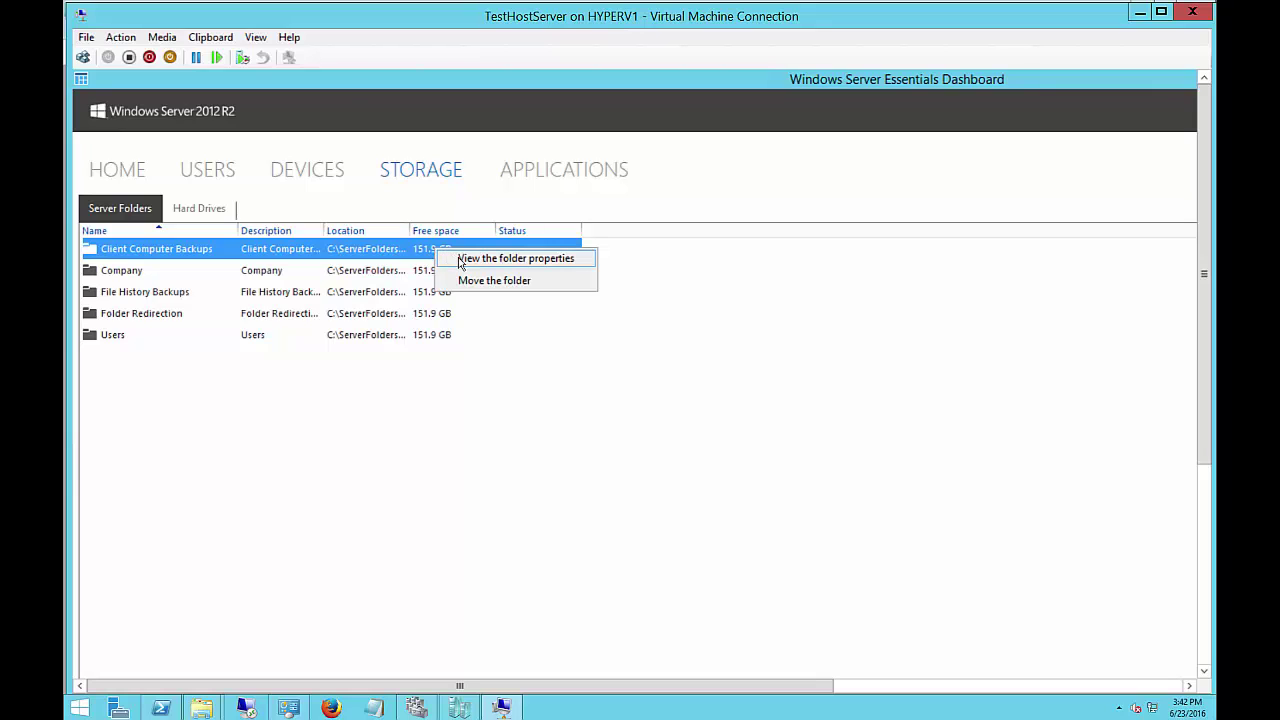
left_click(461, 259)
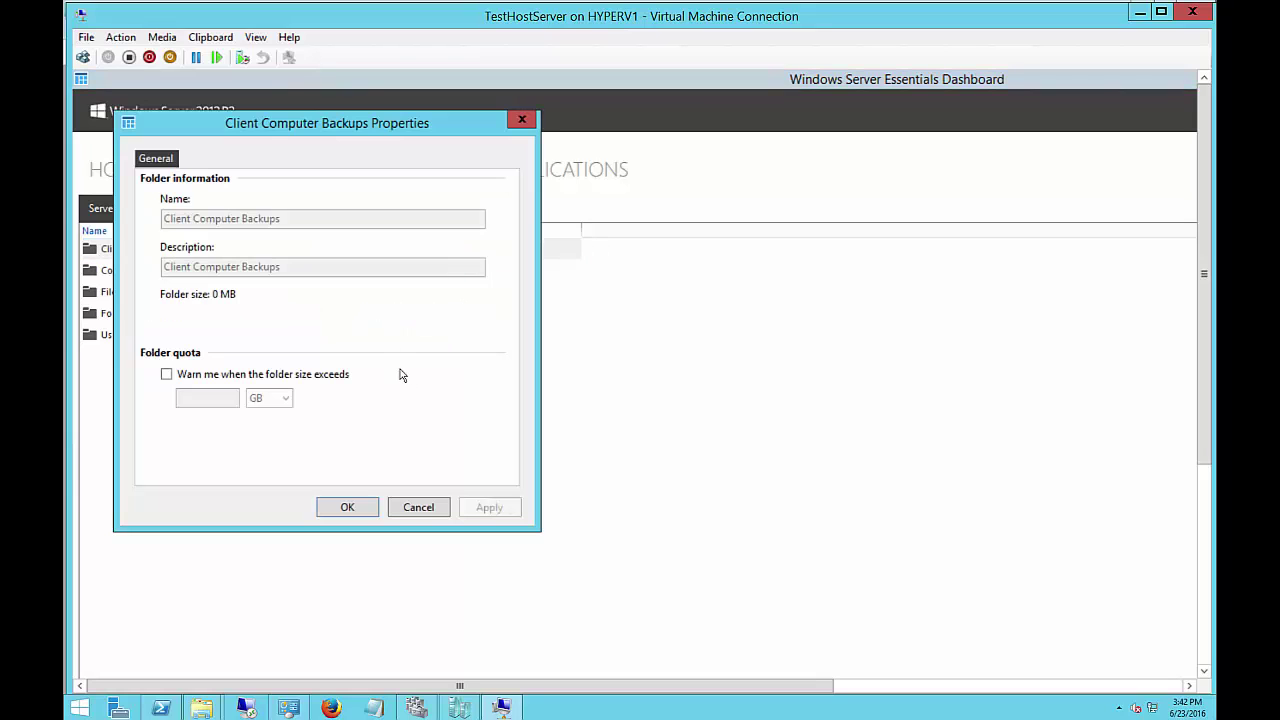
left_click(418, 508)
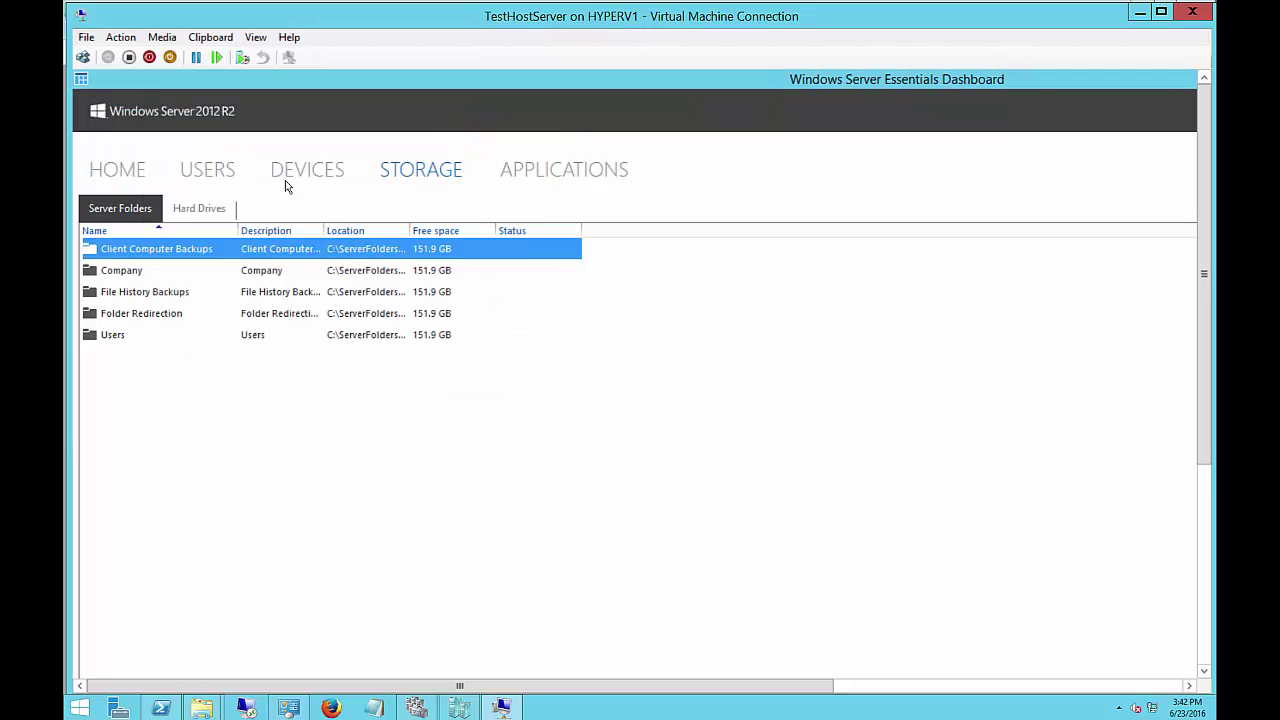
Review the server's hard drives and the status details of HostTestServer in the device list.
left_click(200, 208)
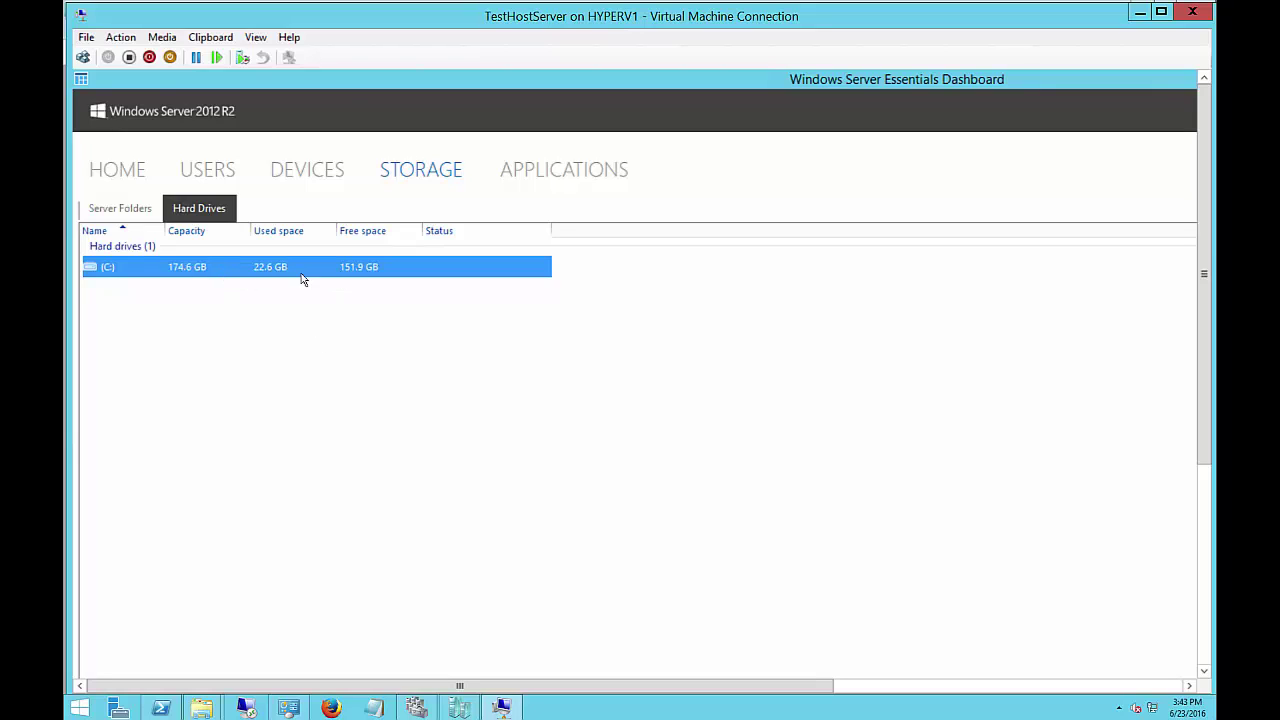
left_click(112, 210)
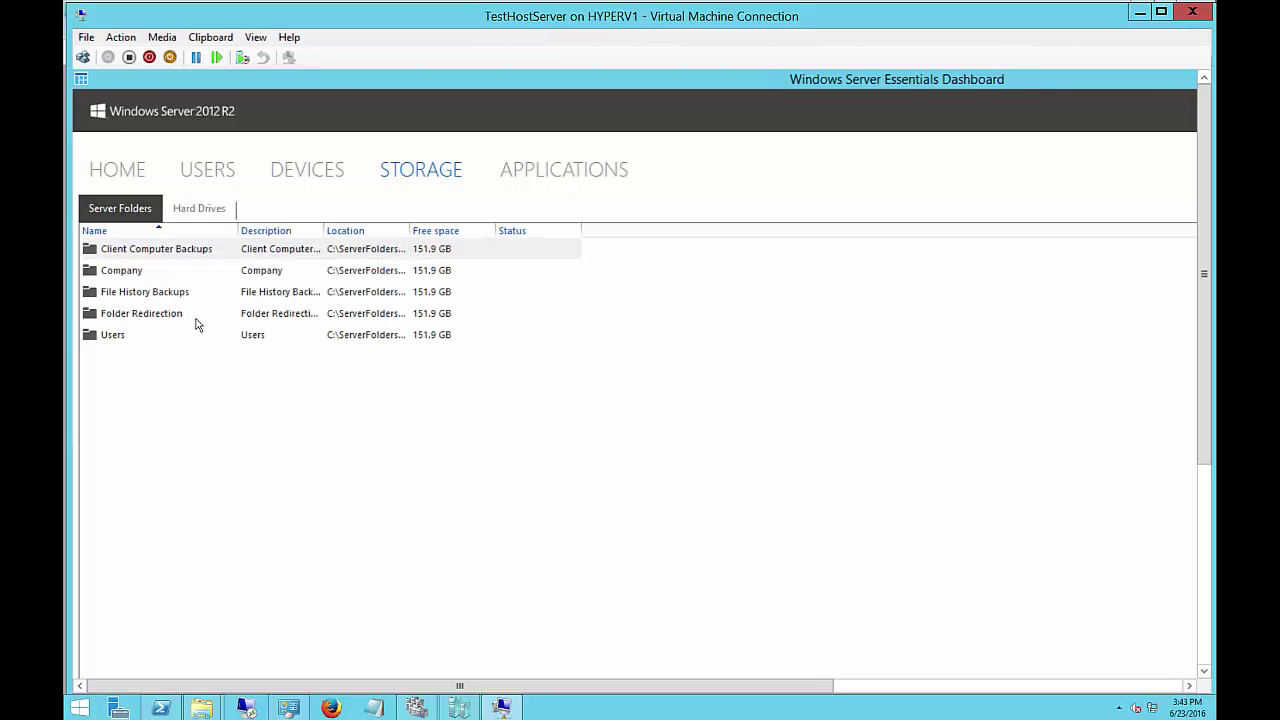
left_click(318, 176)
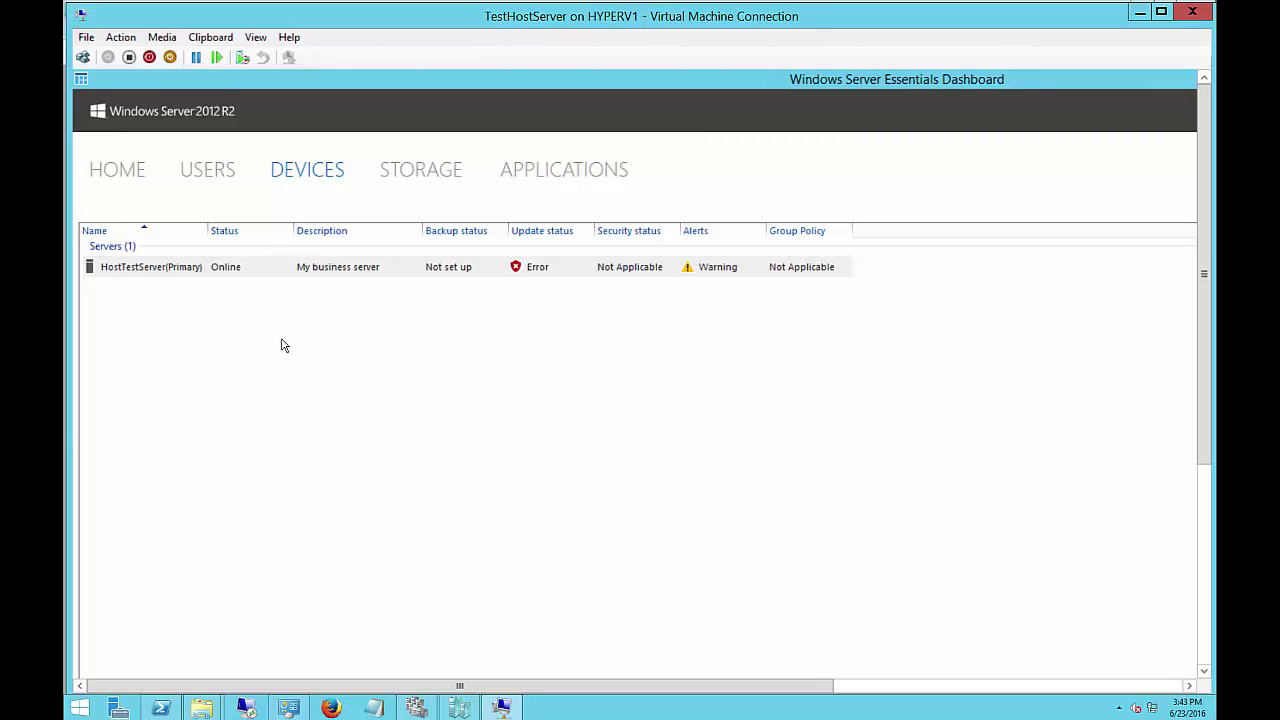
left_click(218, 271)
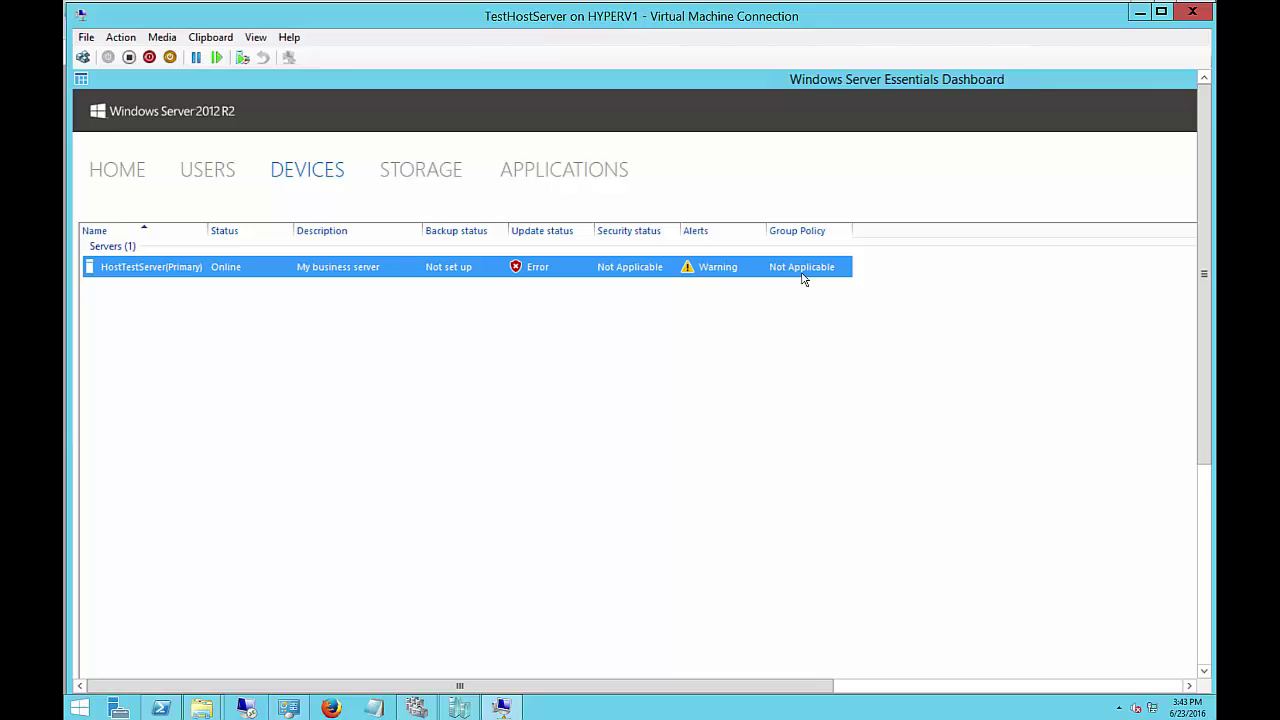
Start adding a standard user account, filling in the first name, last name, password and password confirmation.
left_click(208, 172)
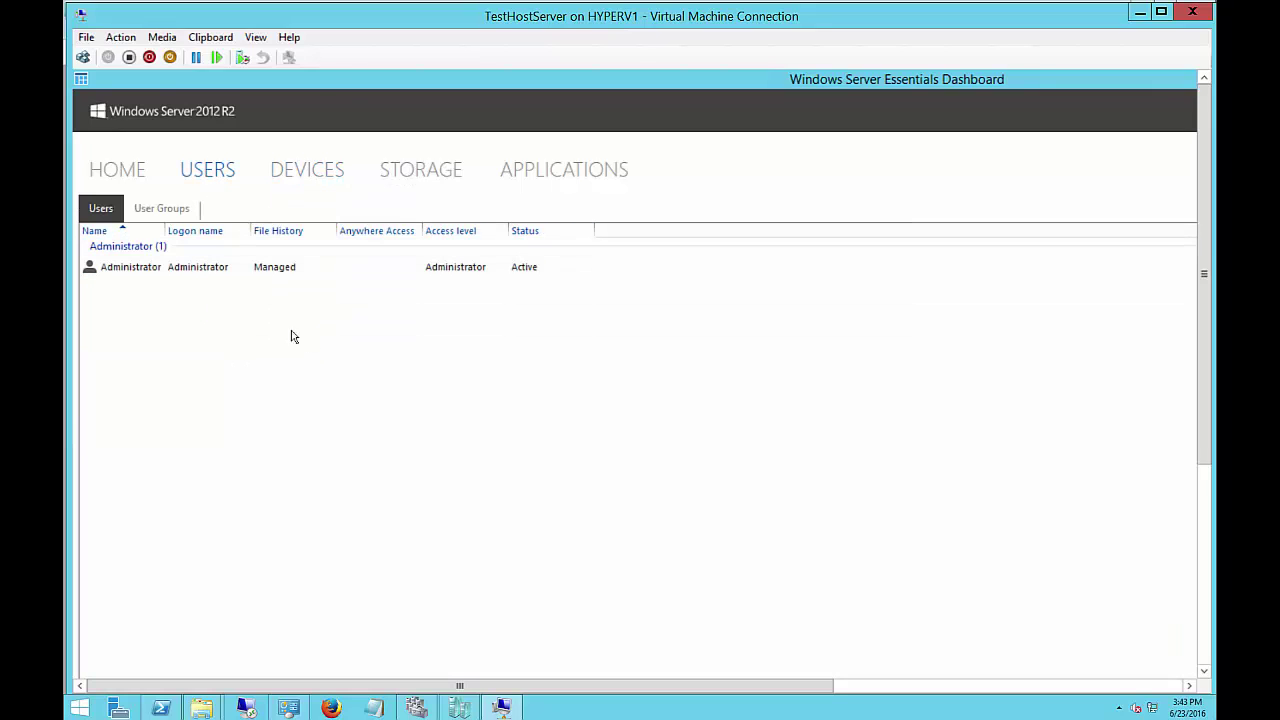
right_click(273, 309)
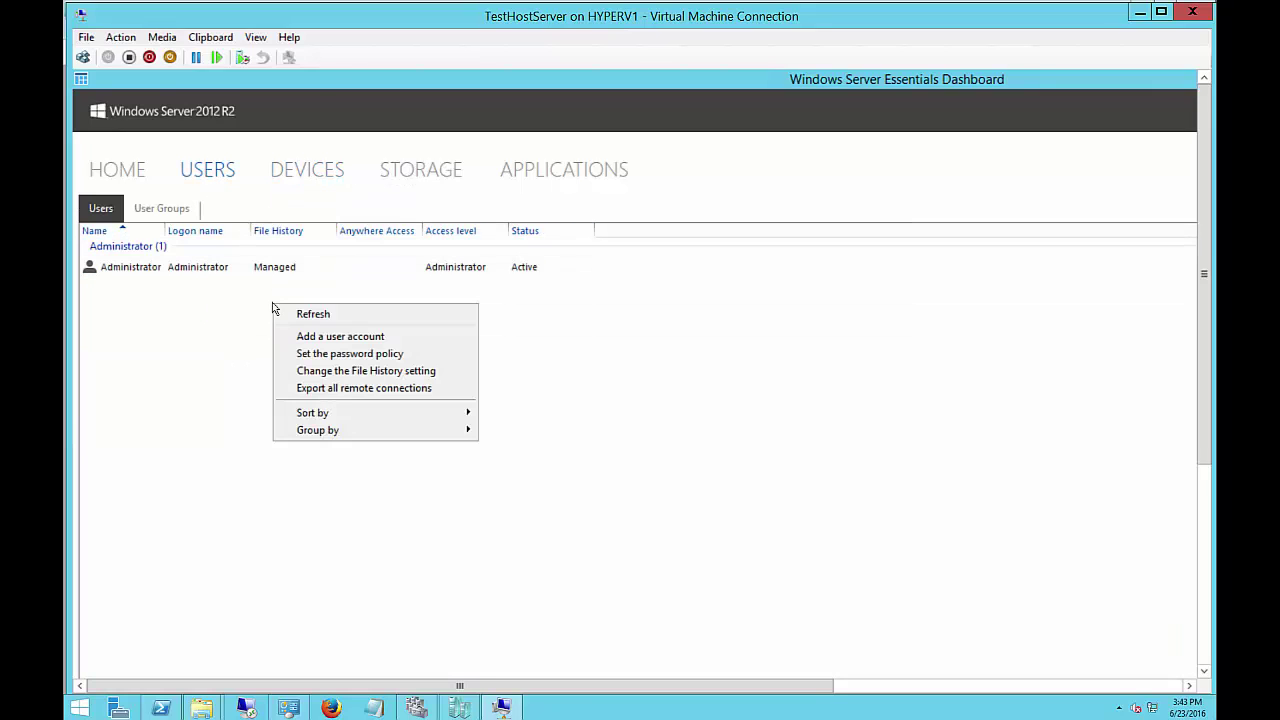
left_click(313, 338)
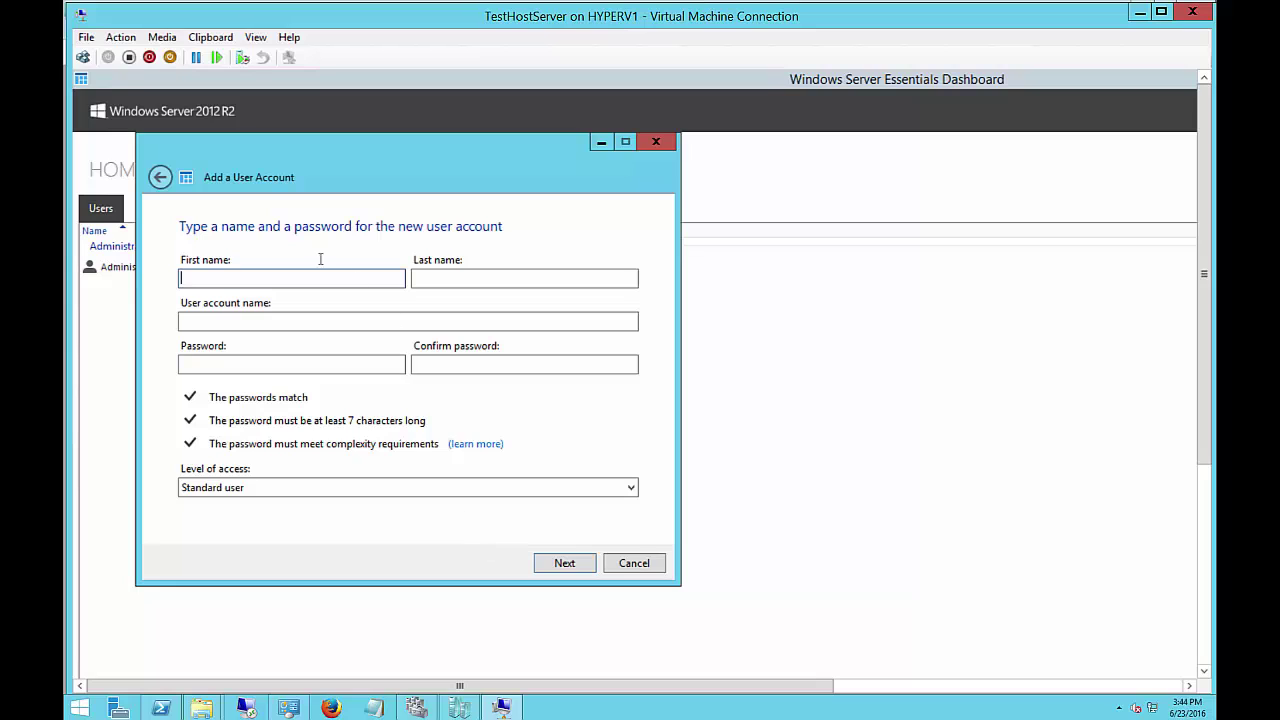
type("czxc")
left_click(421, 277)
type("zxczxc")
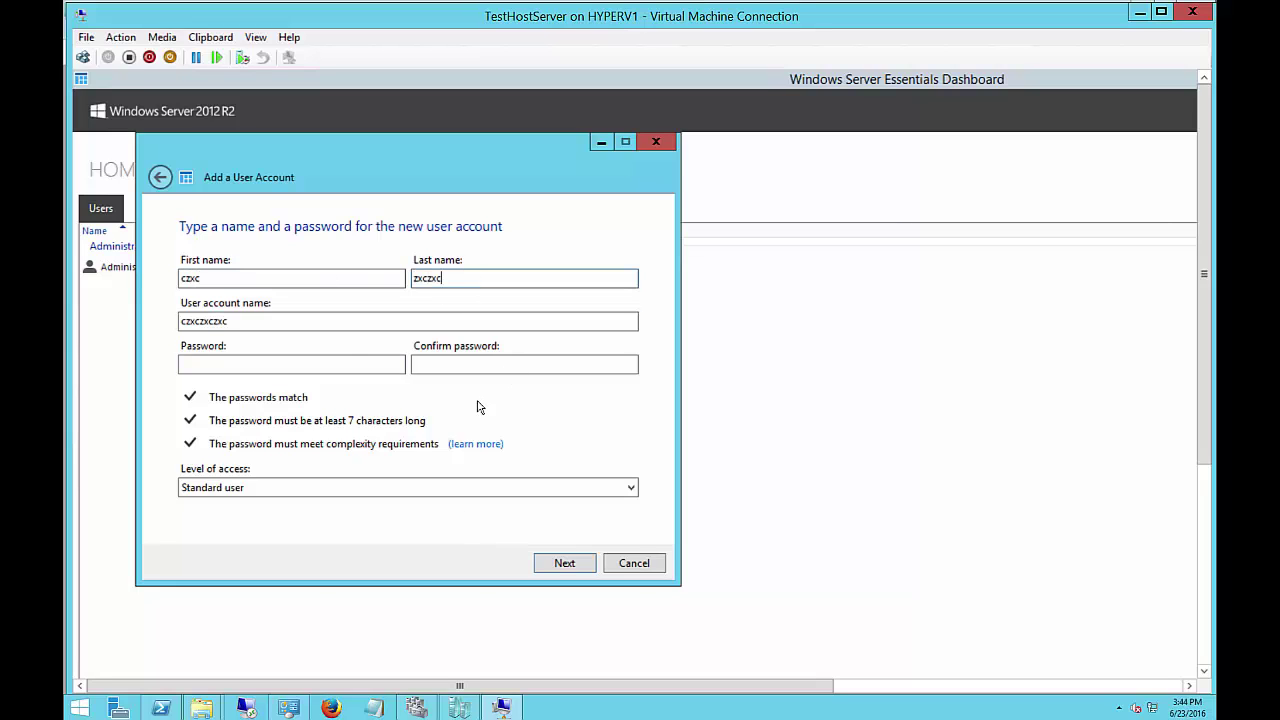
left_click(351, 362)
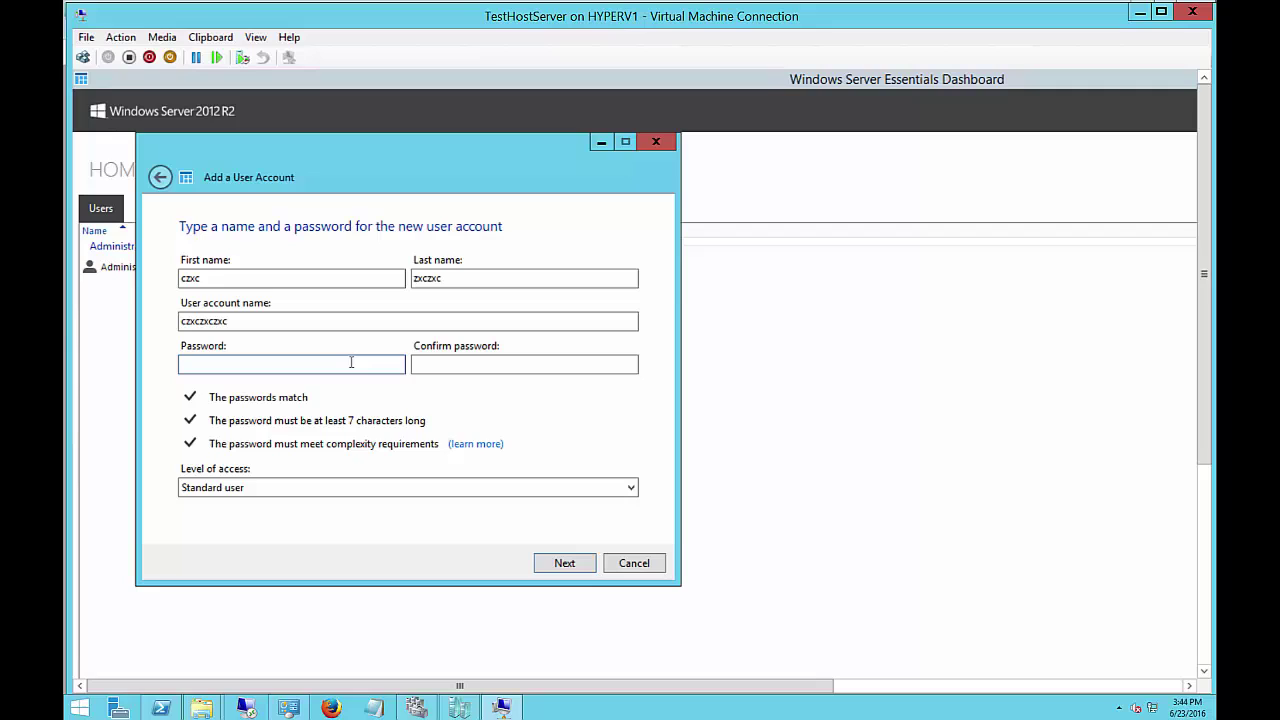
type("••••••••")
key("Tab")
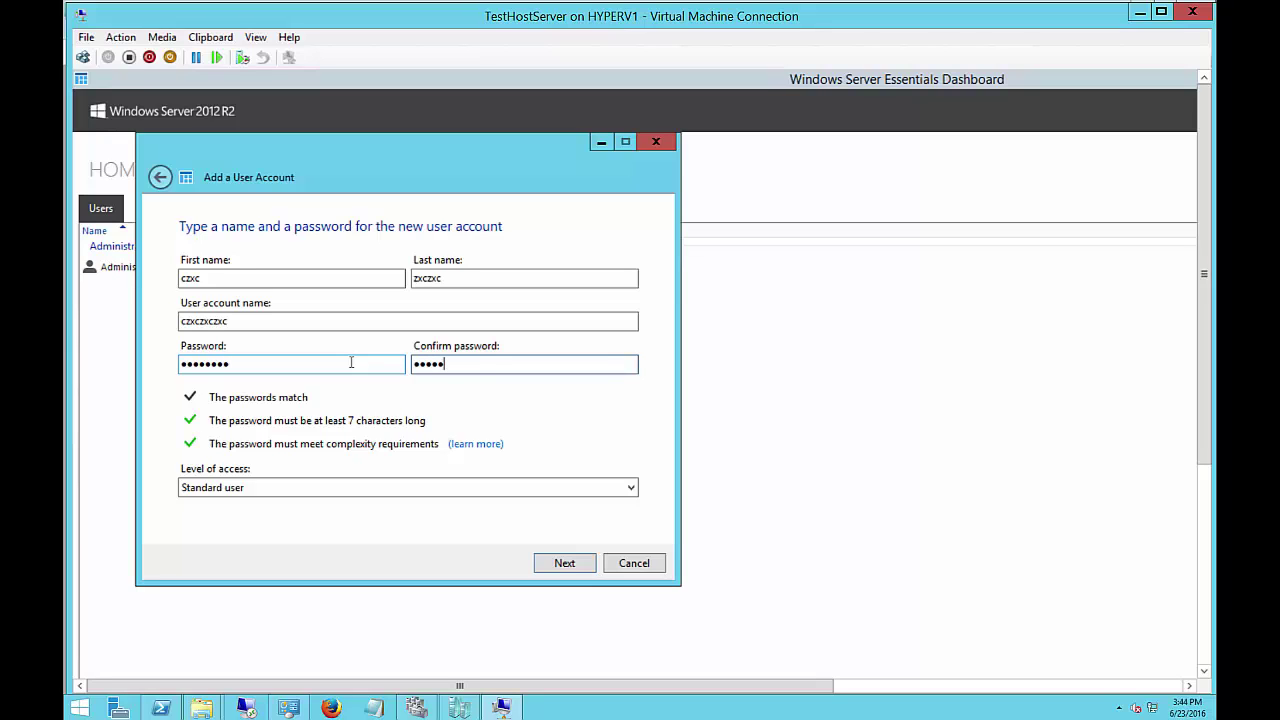
type("••••••••")
key("Return")
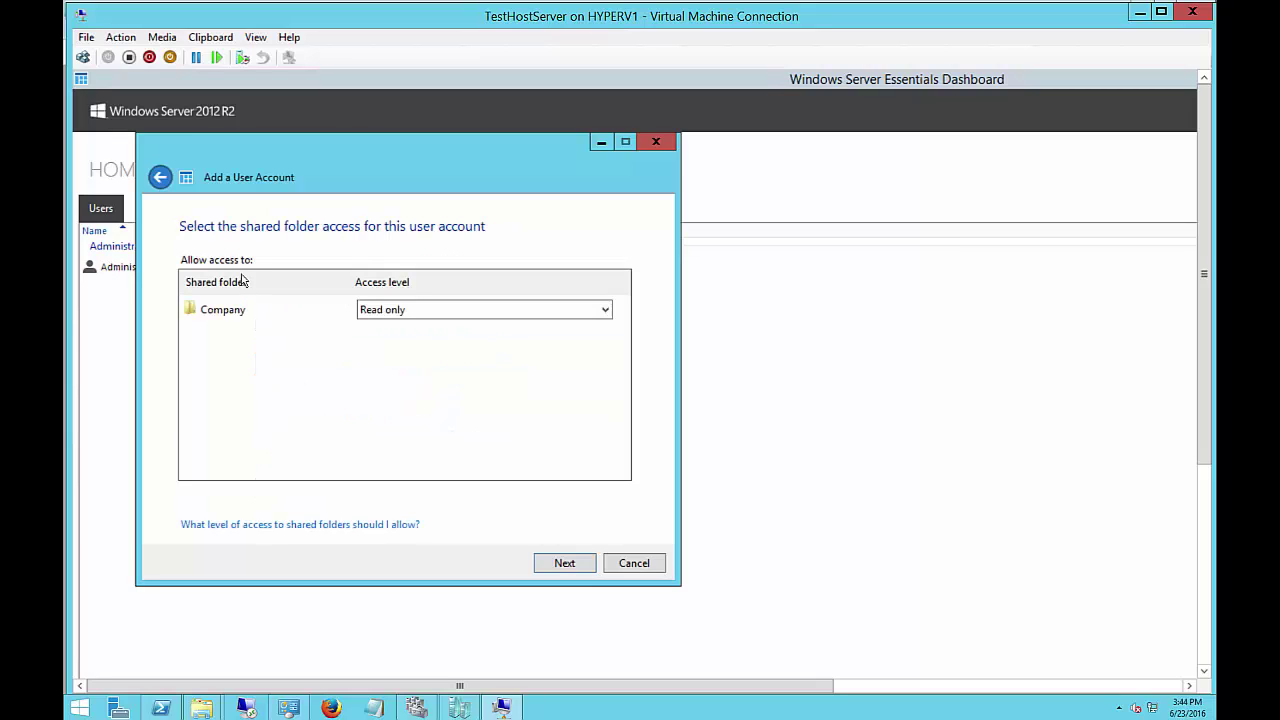
Examine the access levels for the Company shared folder and the Anywhere Access options, and cancel the new account.
left_click(487, 310)
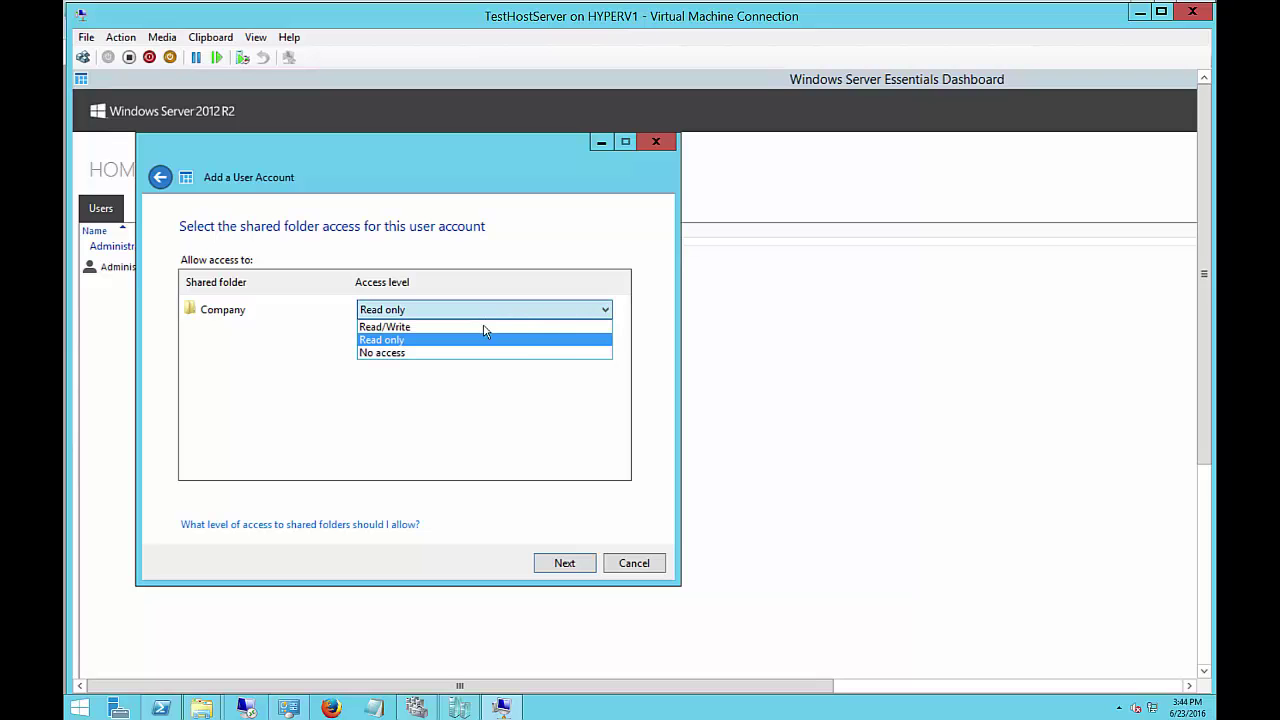
left_click(476, 450)
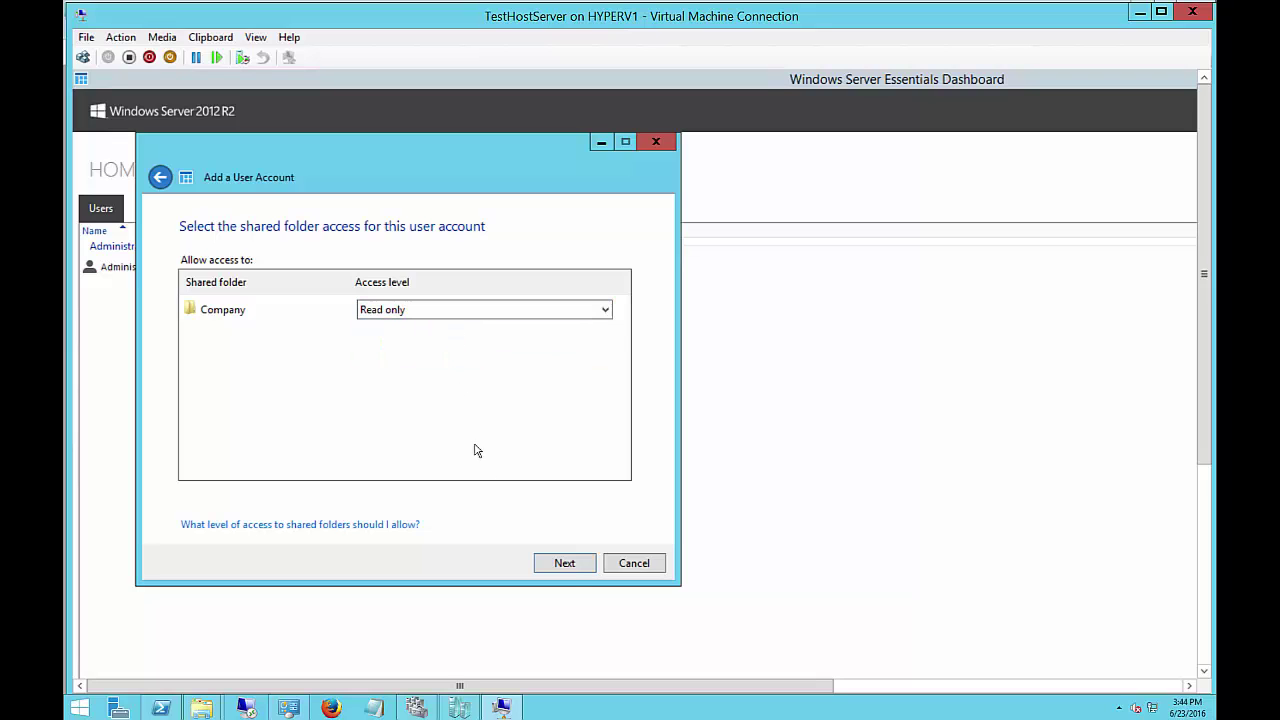
left_click(564, 563)
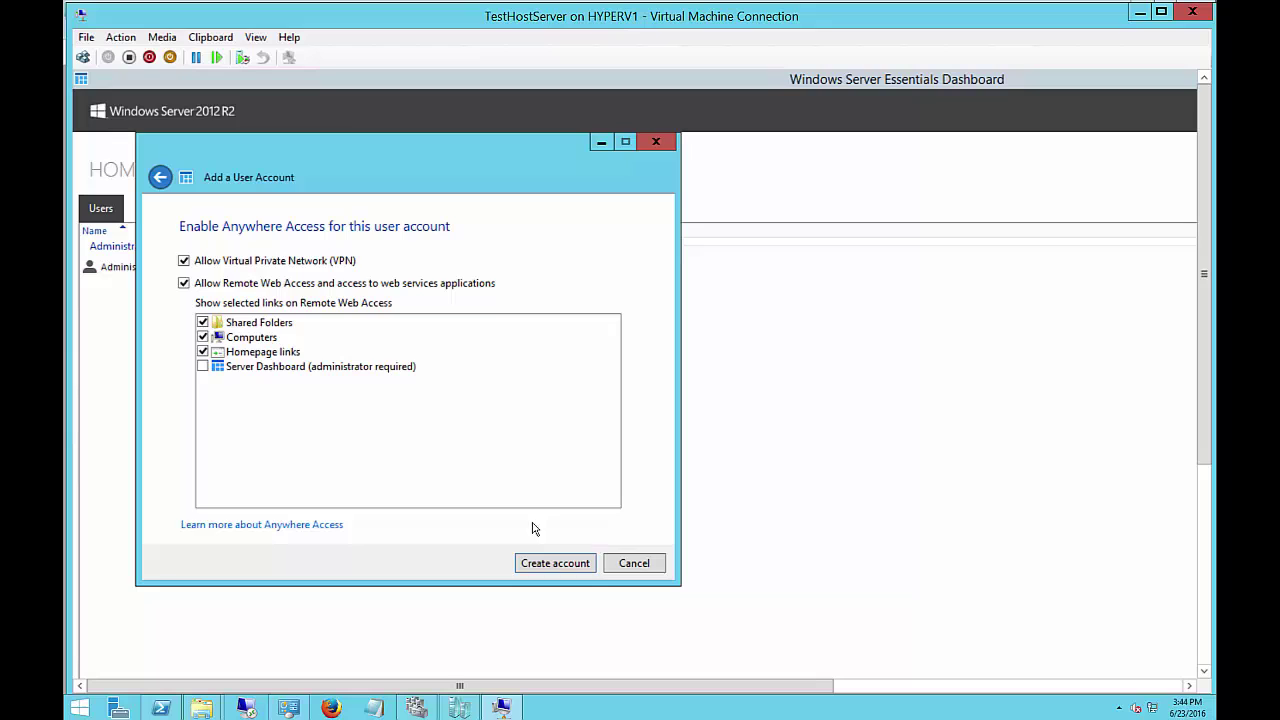
left_click(625, 564)
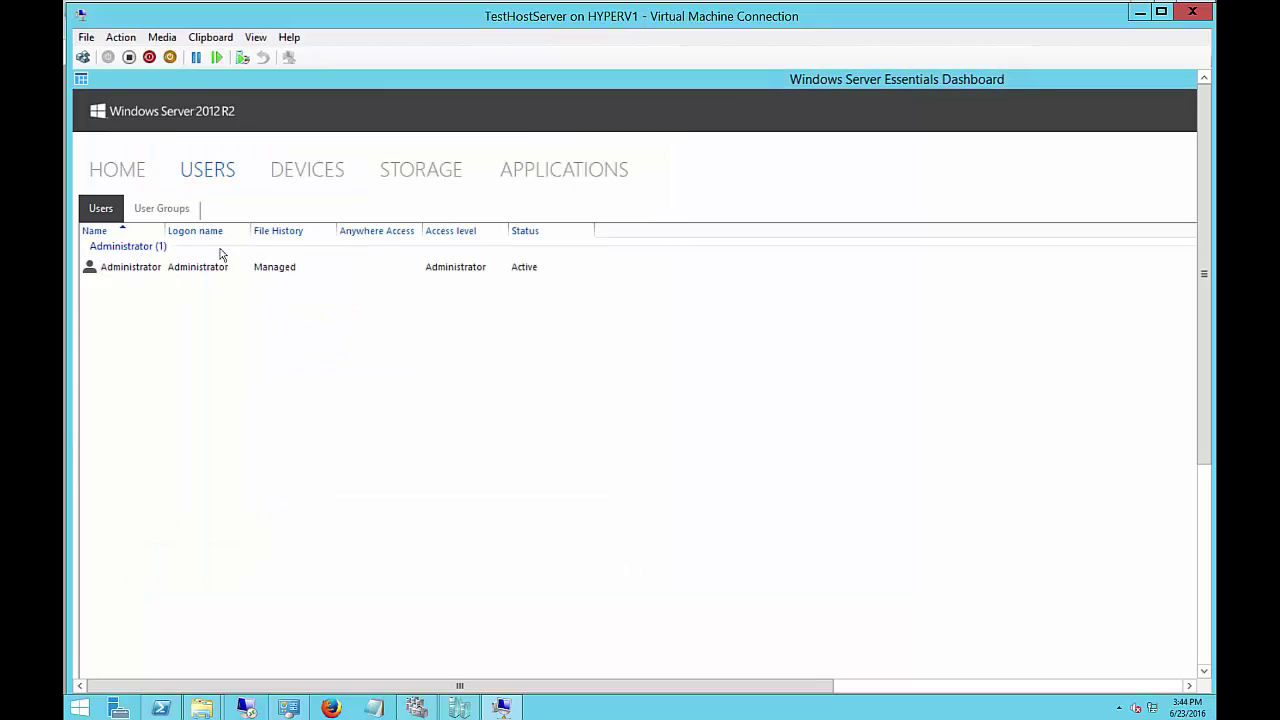
Check the user groups list and return to the list of user accounts.
left_click(190, 212)
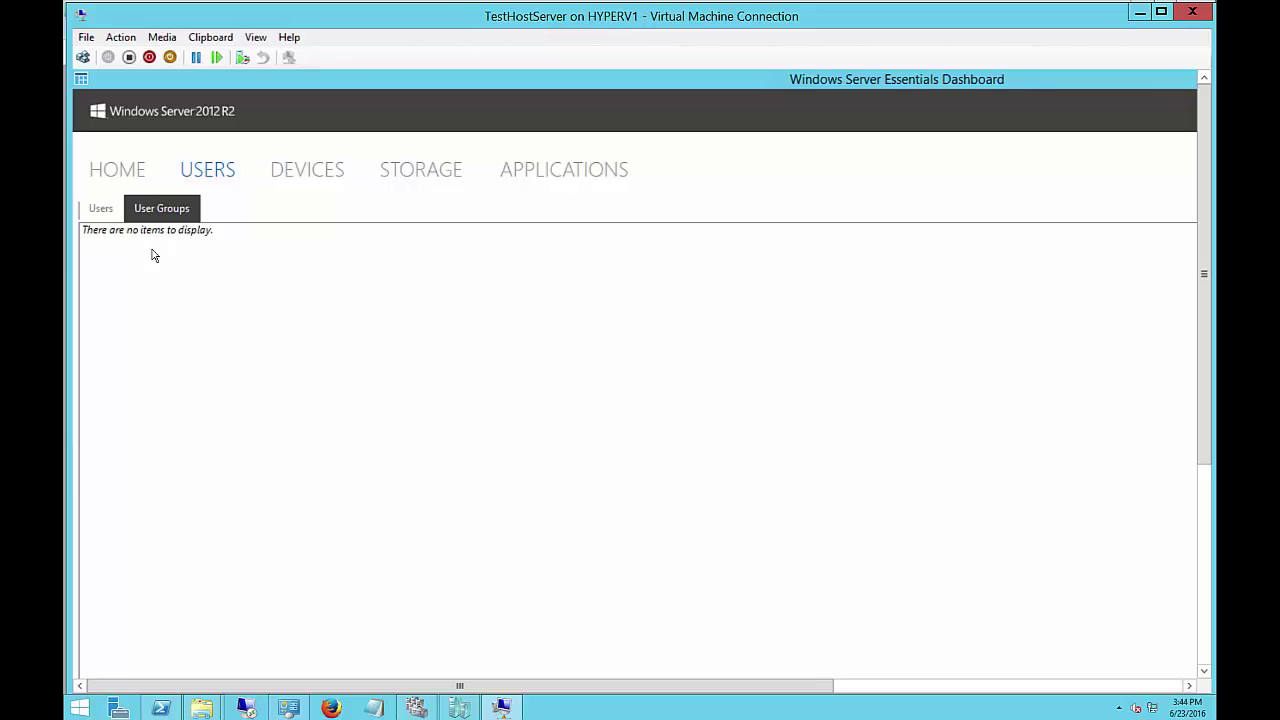
left_click(100, 212)
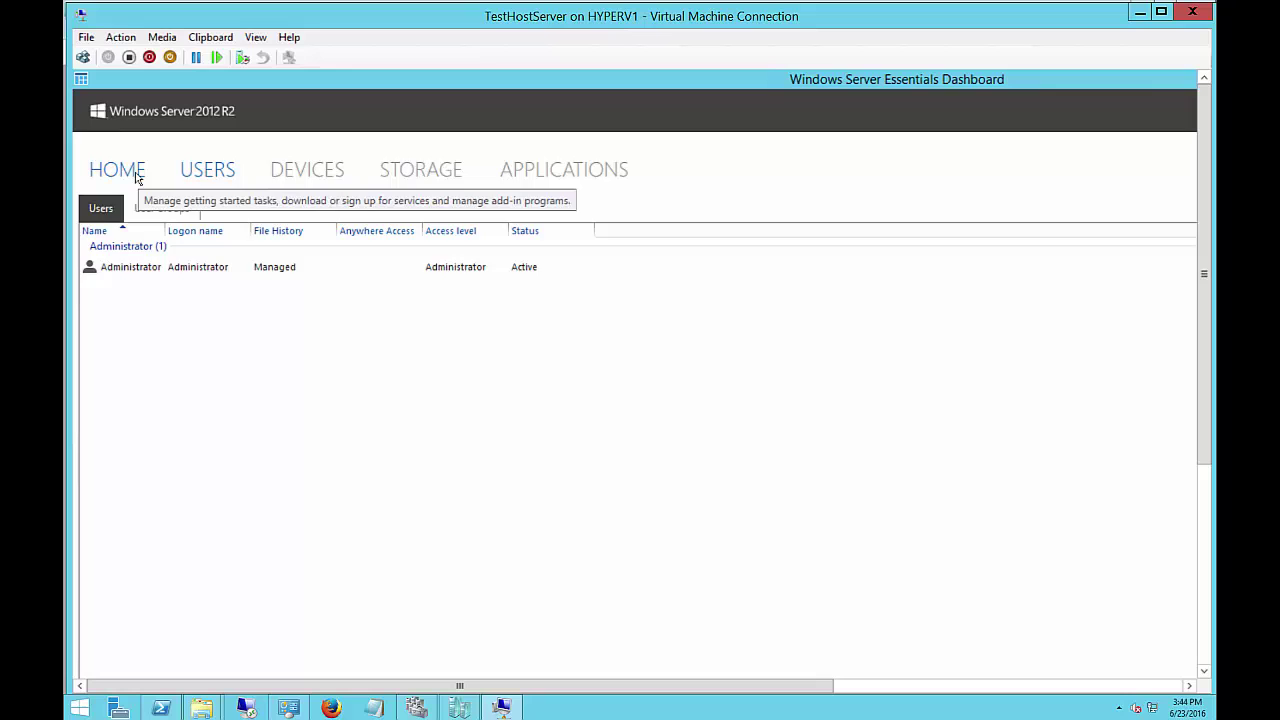
Check the server's health monitoring alerts and select the warning about server folders on the system hard drive.
left_click(140, 178)
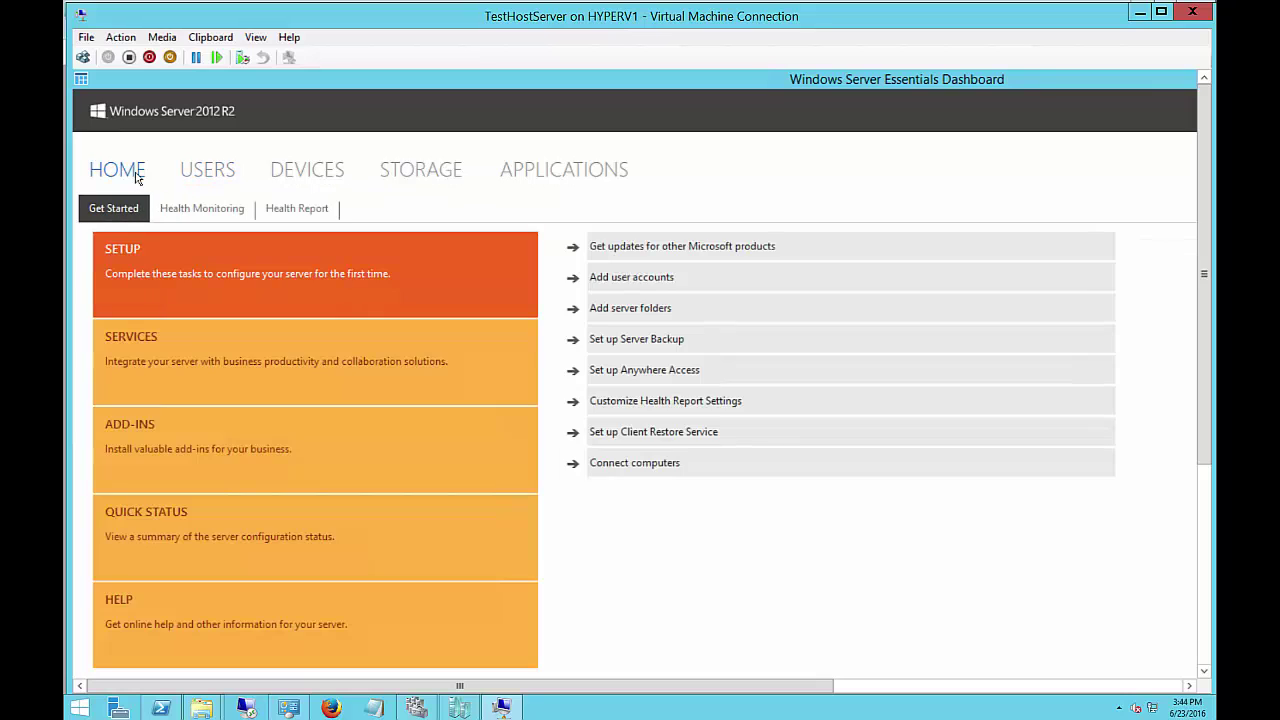
left_click(215, 216)
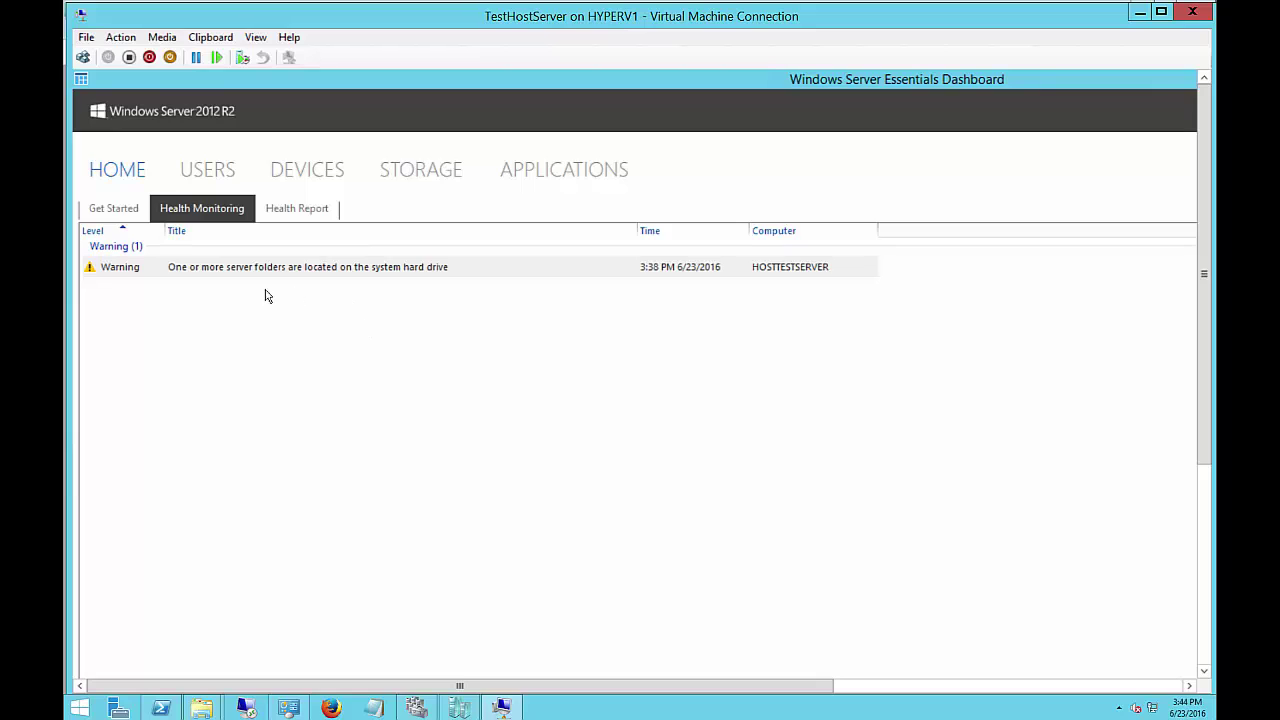
left_click(325, 275)
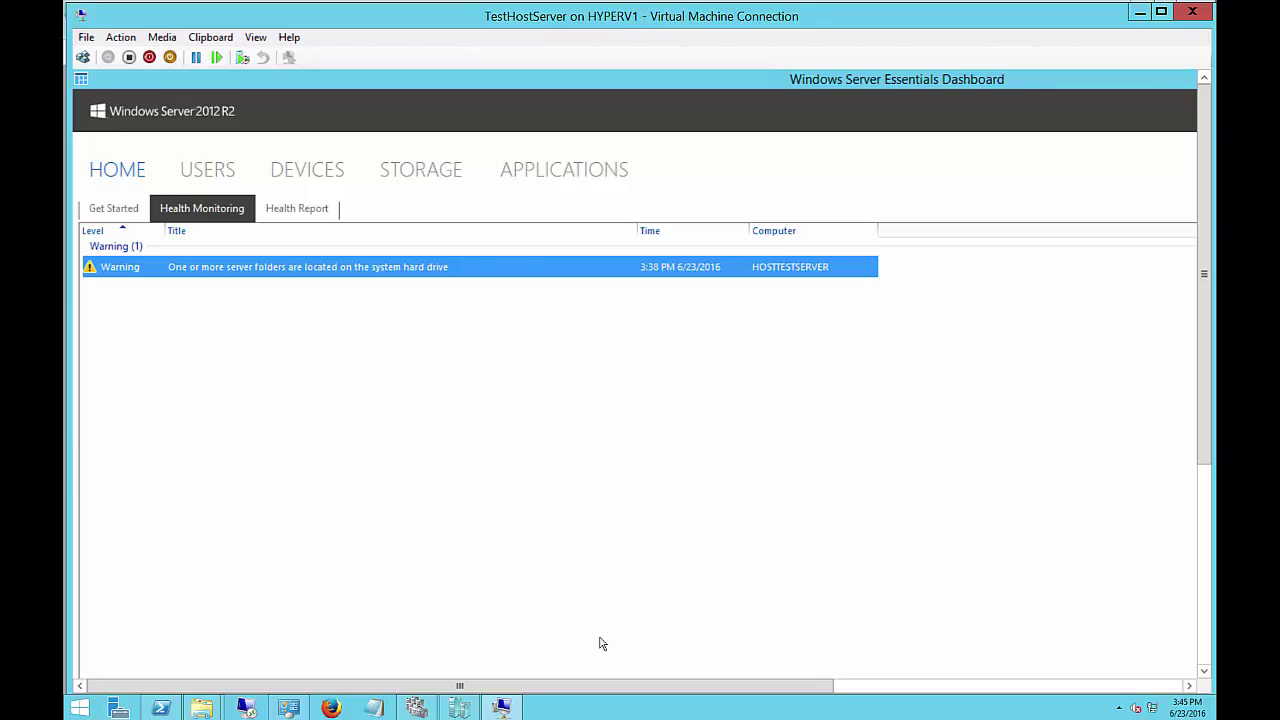
Generate a manual health report for the server and return to the list of health reports.
left_click(300, 210)
left_click_drag(630, 688, 1008, 690)
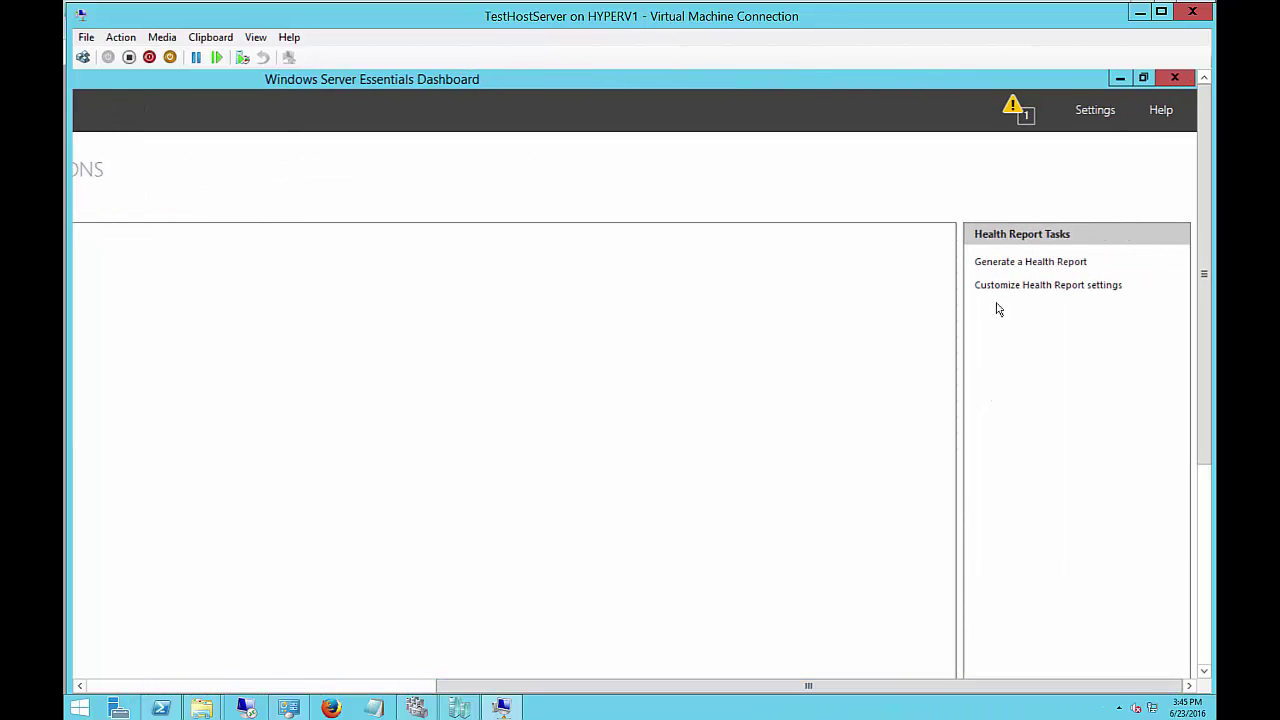
left_click(992, 264)
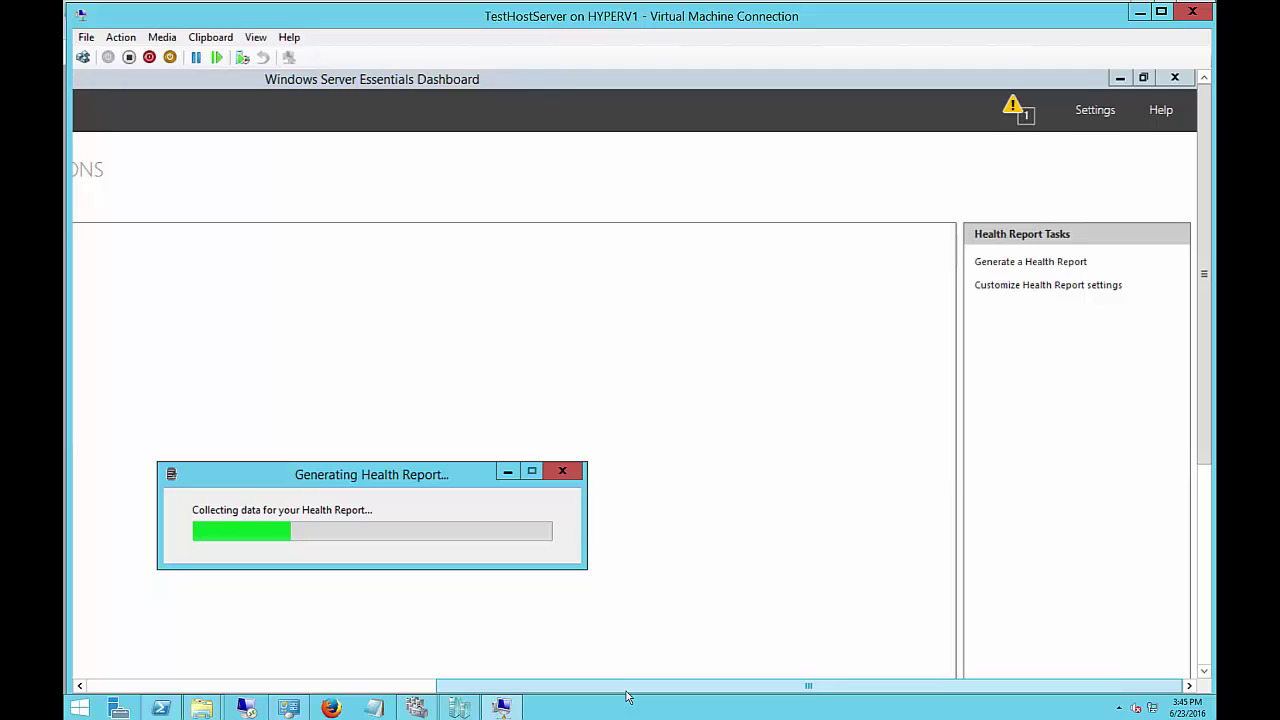
left_click_drag(630, 690, 197, 690)
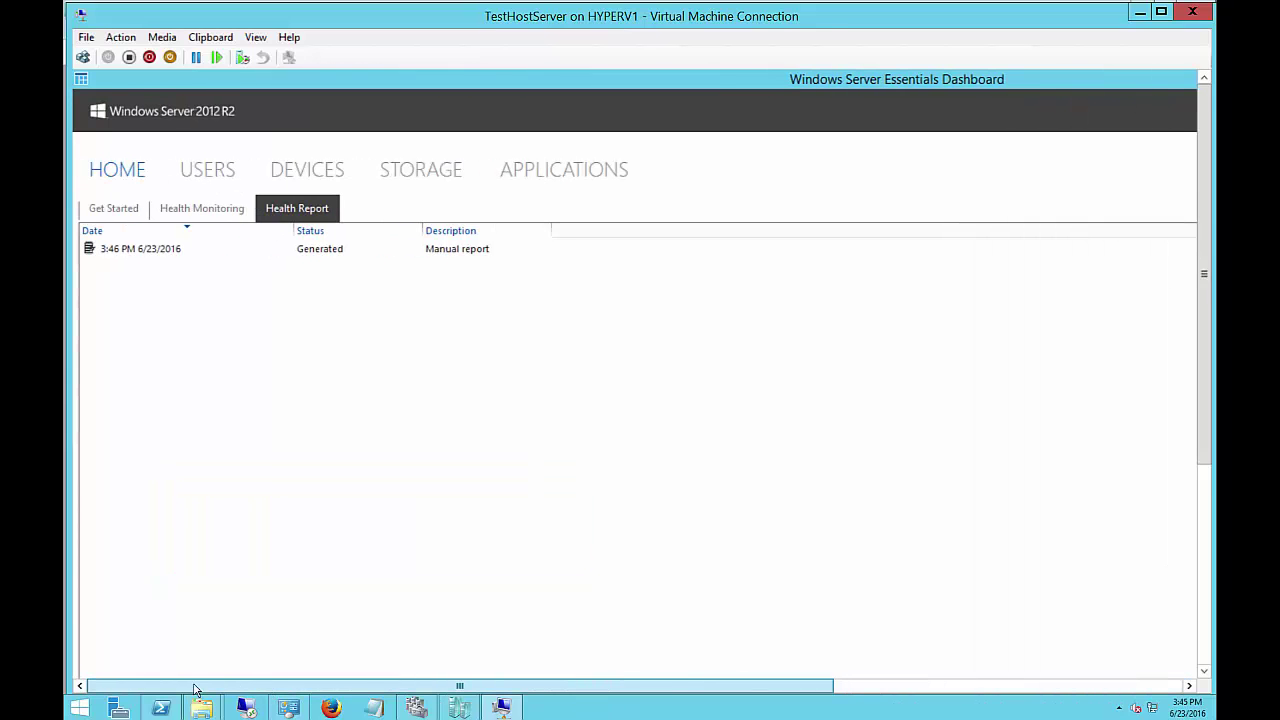
Open the newly generated health report, review its summary, critical alerts and event log errors, and close it.
left_click(163, 256)
double_click(171, 249)
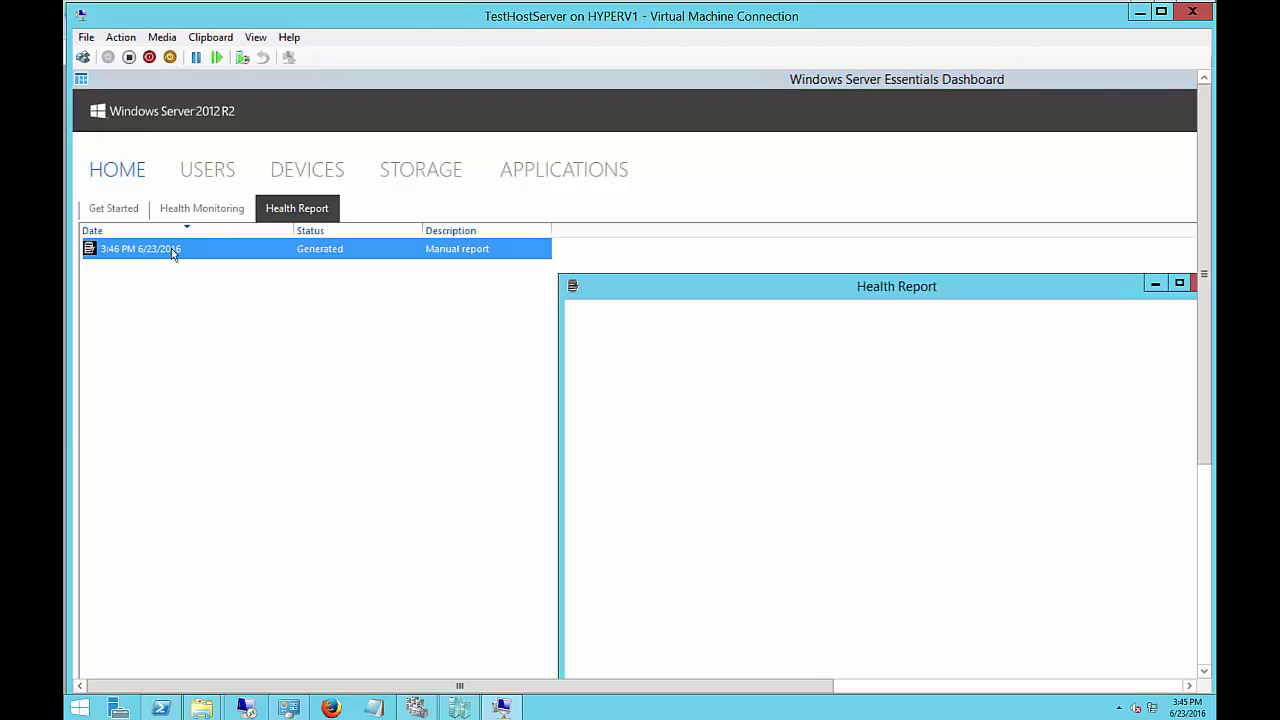
left_click_drag(713, 283, 402, 127)
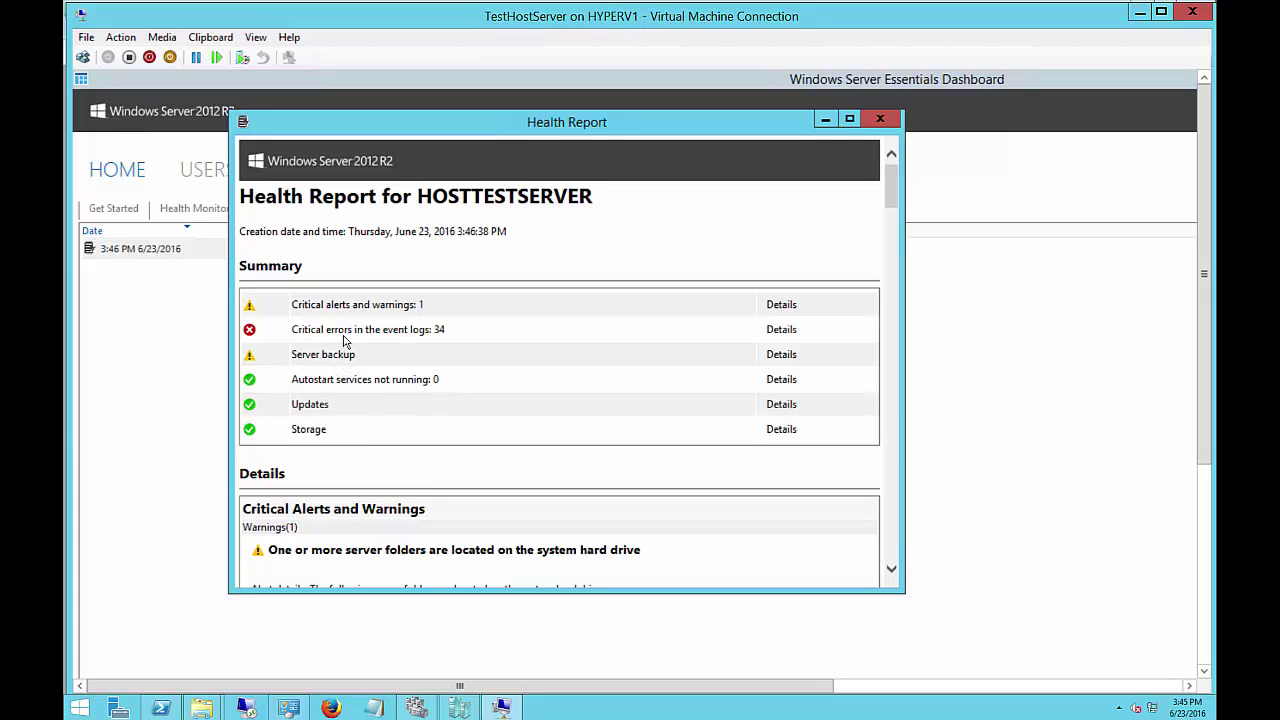
scroll(362, 412, "down", 2)
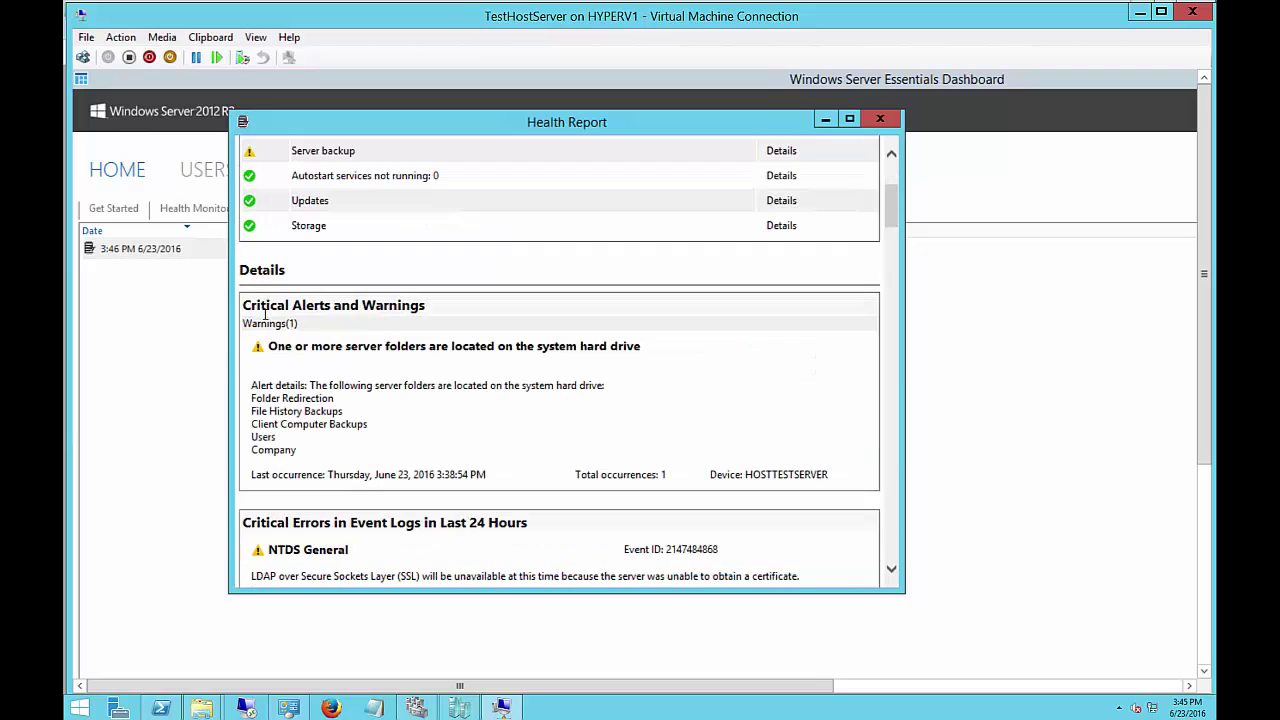
scroll(366, 437, "down", 2)
scroll(366, 437, "down", 3)
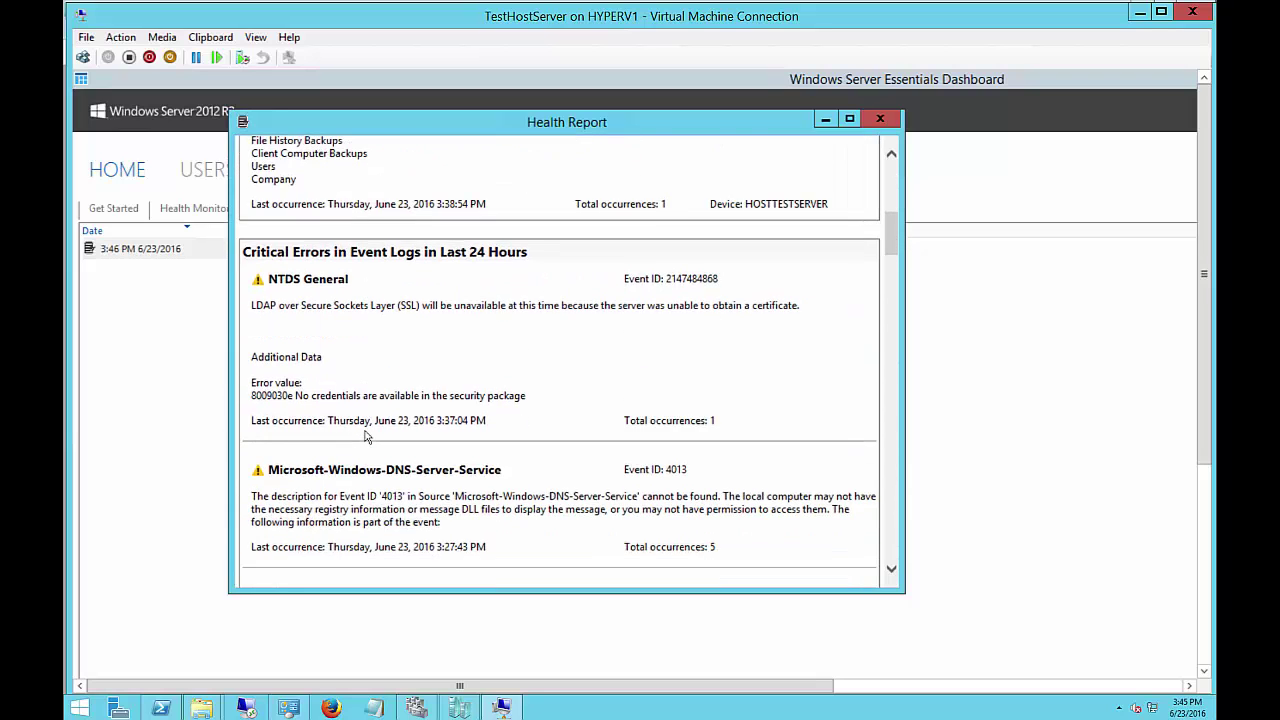
scroll(366, 432, "down", 3)
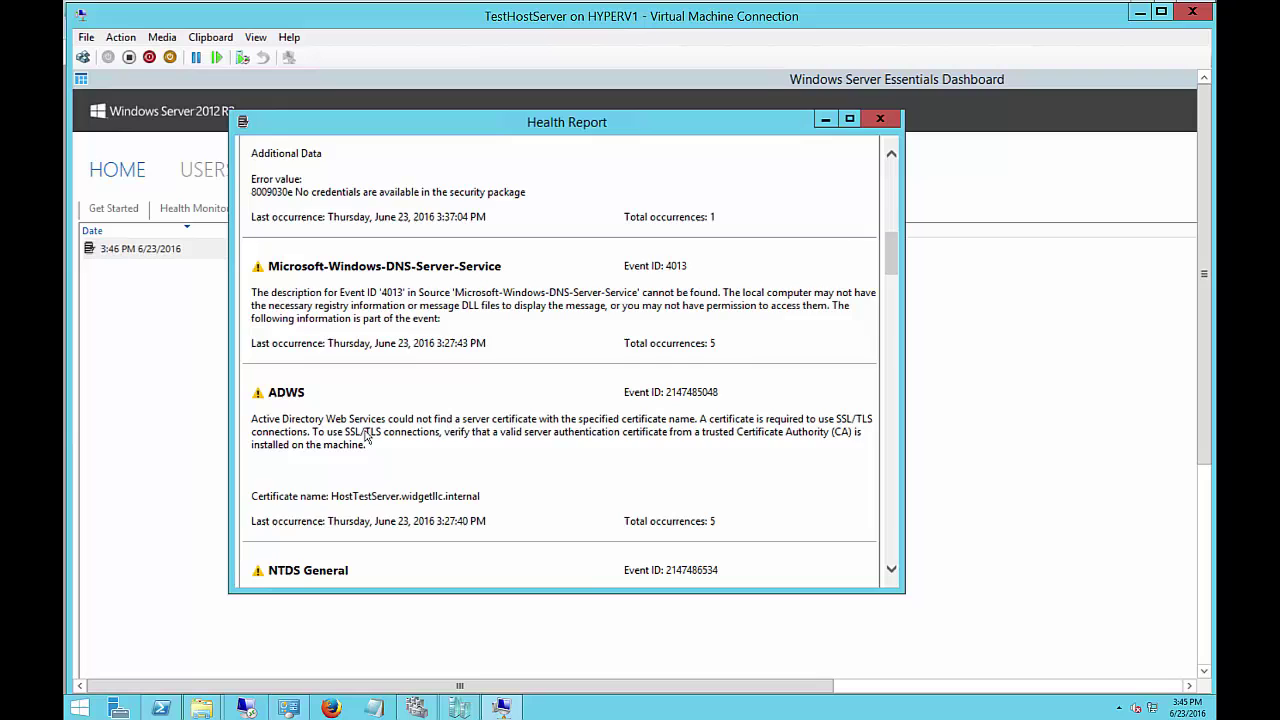
scroll(366, 432, "down", 6)
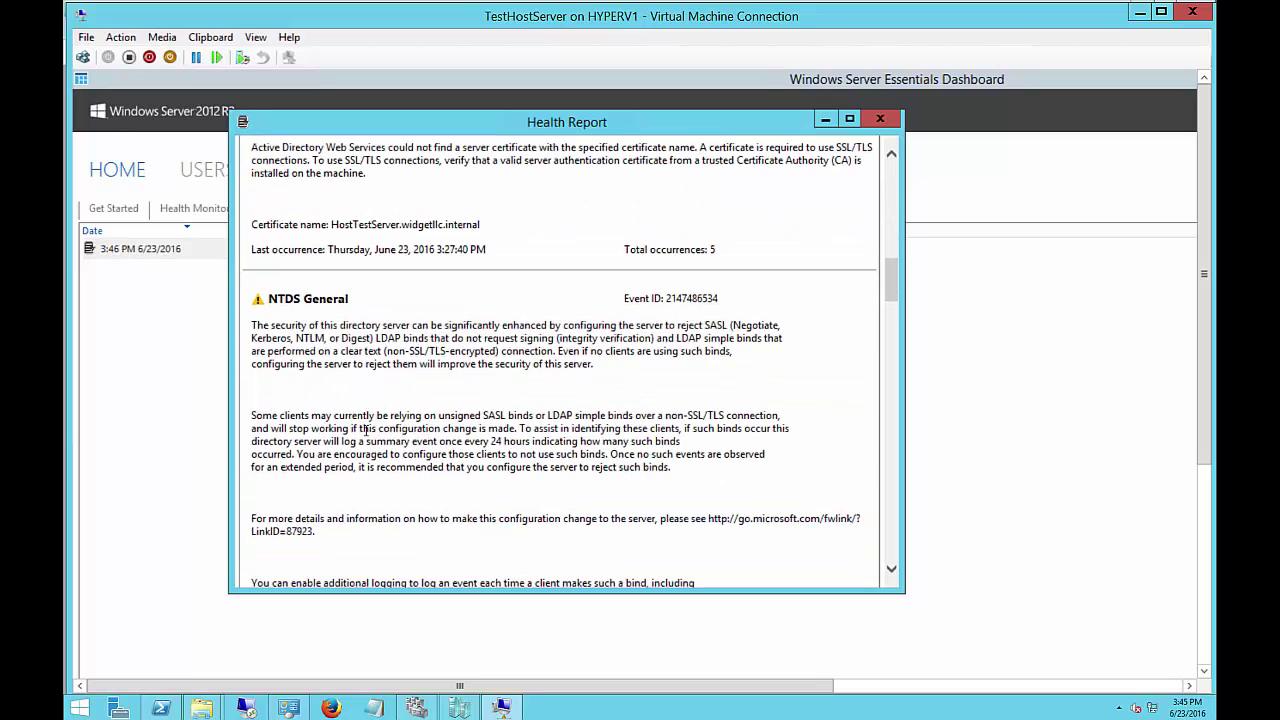
scroll(366, 436, "down", 3)
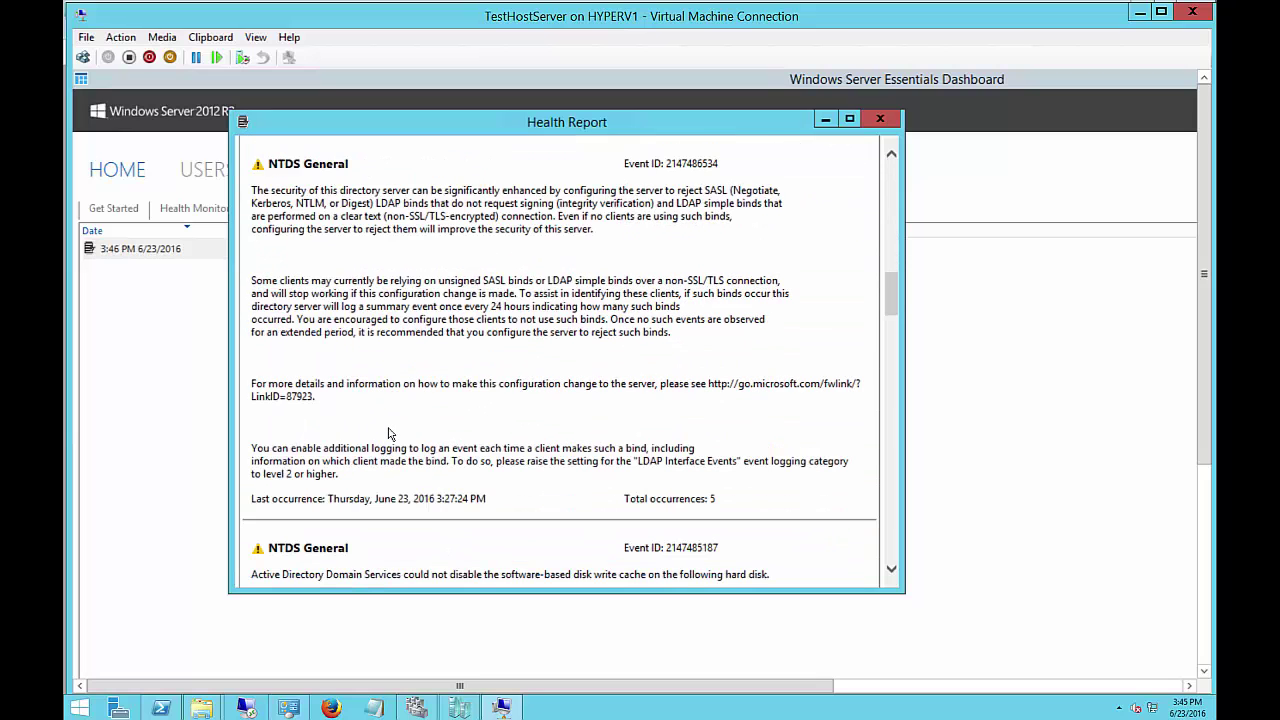
scroll(389, 428, "down", 5)
scroll(390, 433, "down", 4)
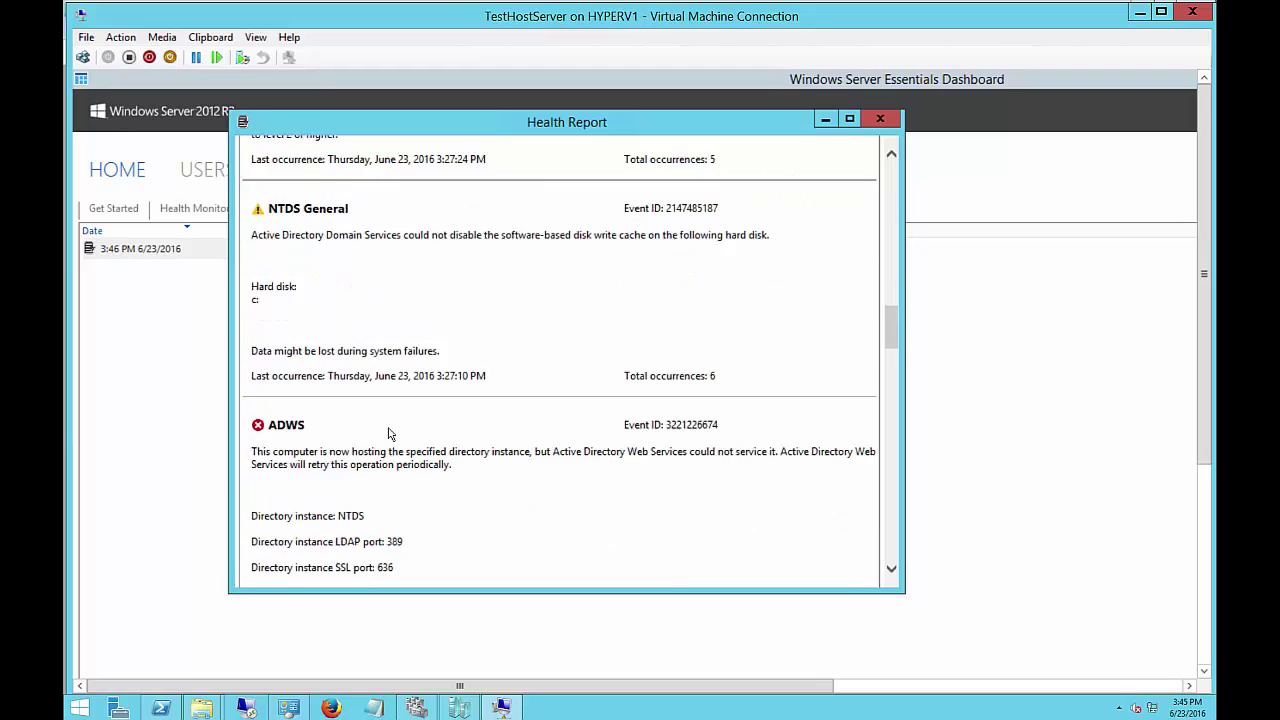
scroll(389, 433, "down", 3)
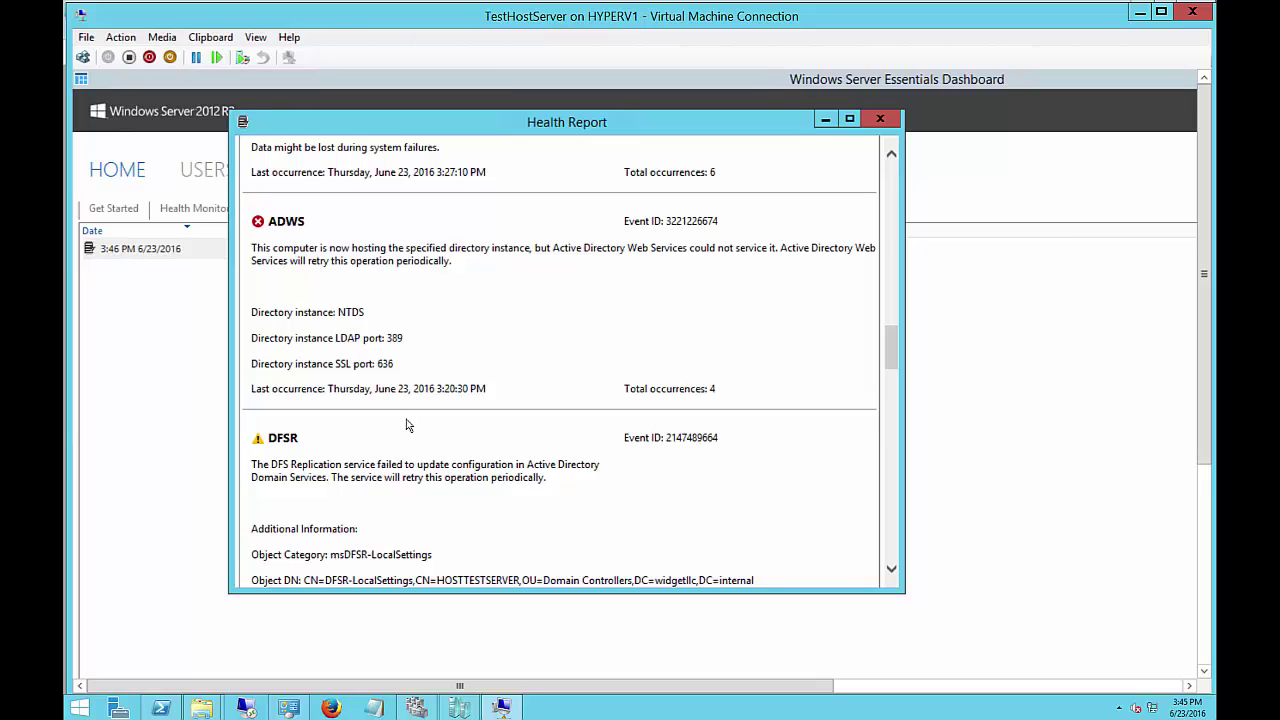
left_click(872, 122)
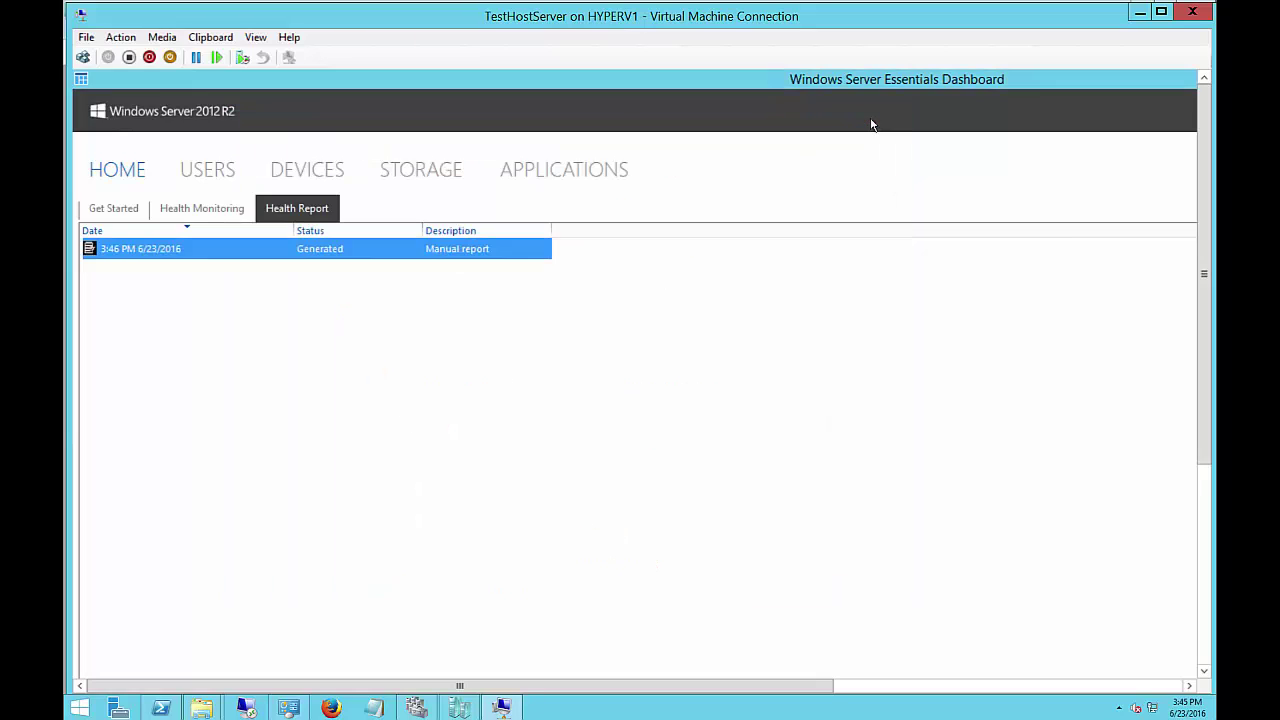
Review the services, add-ins, quick status and help categories of the getting-started page, and return to the setup tasks.
left_click(113, 210)
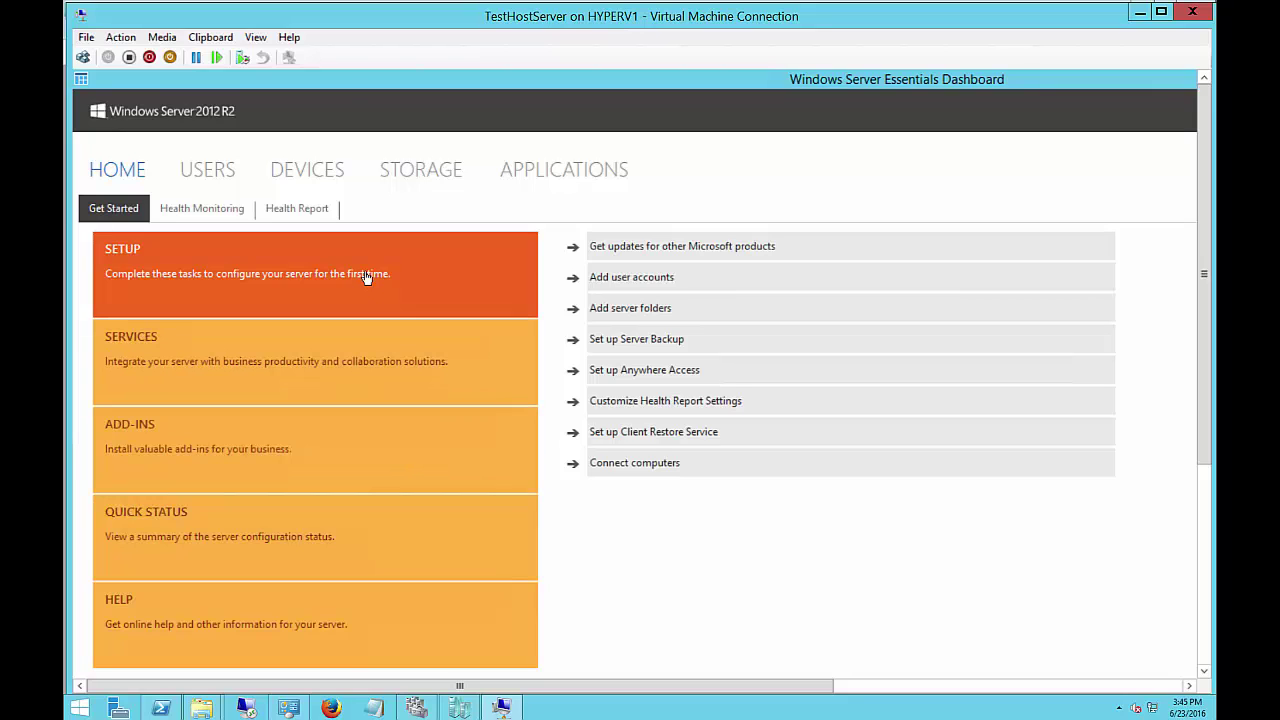
left_click(330, 375)
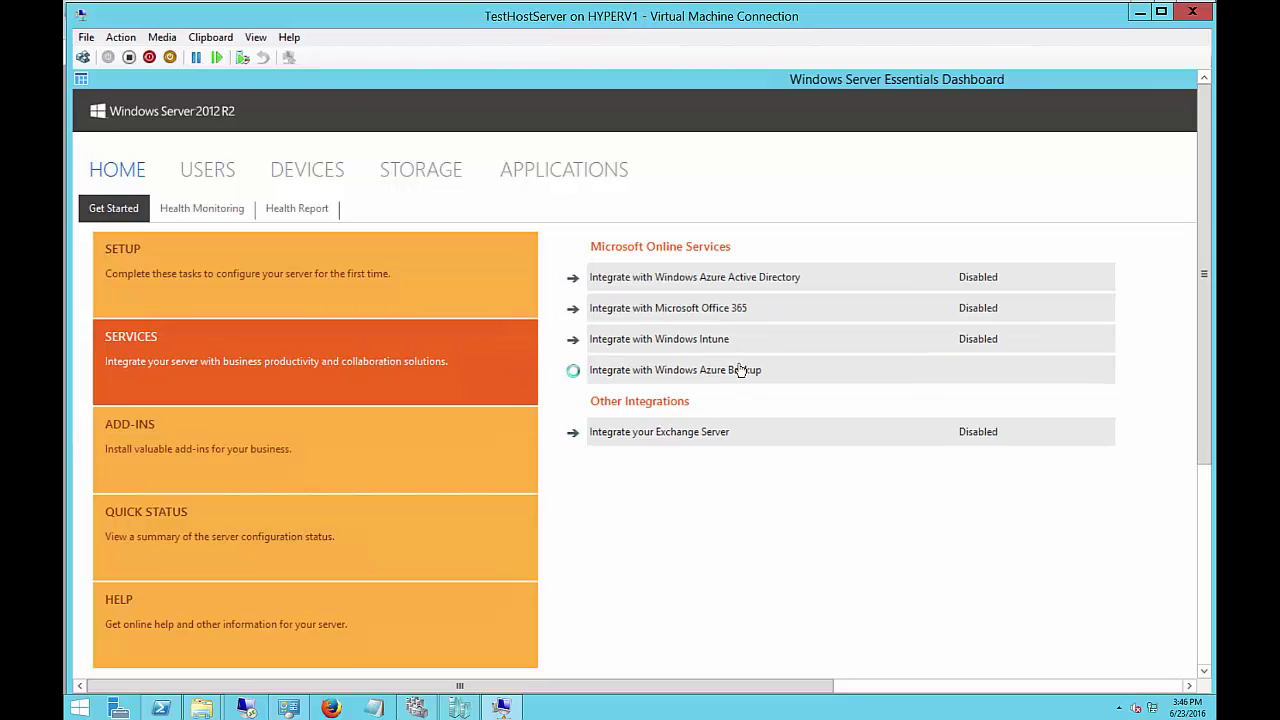
left_click(306, 456)
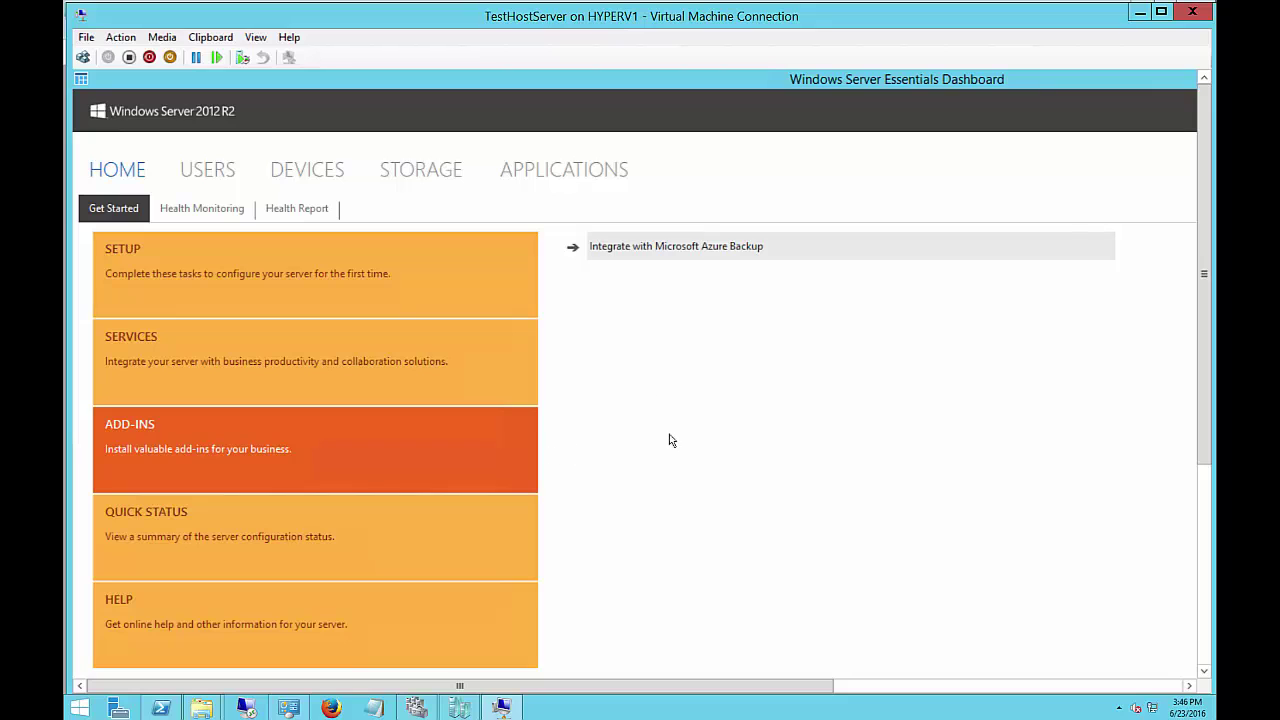
left_click(303, 527)
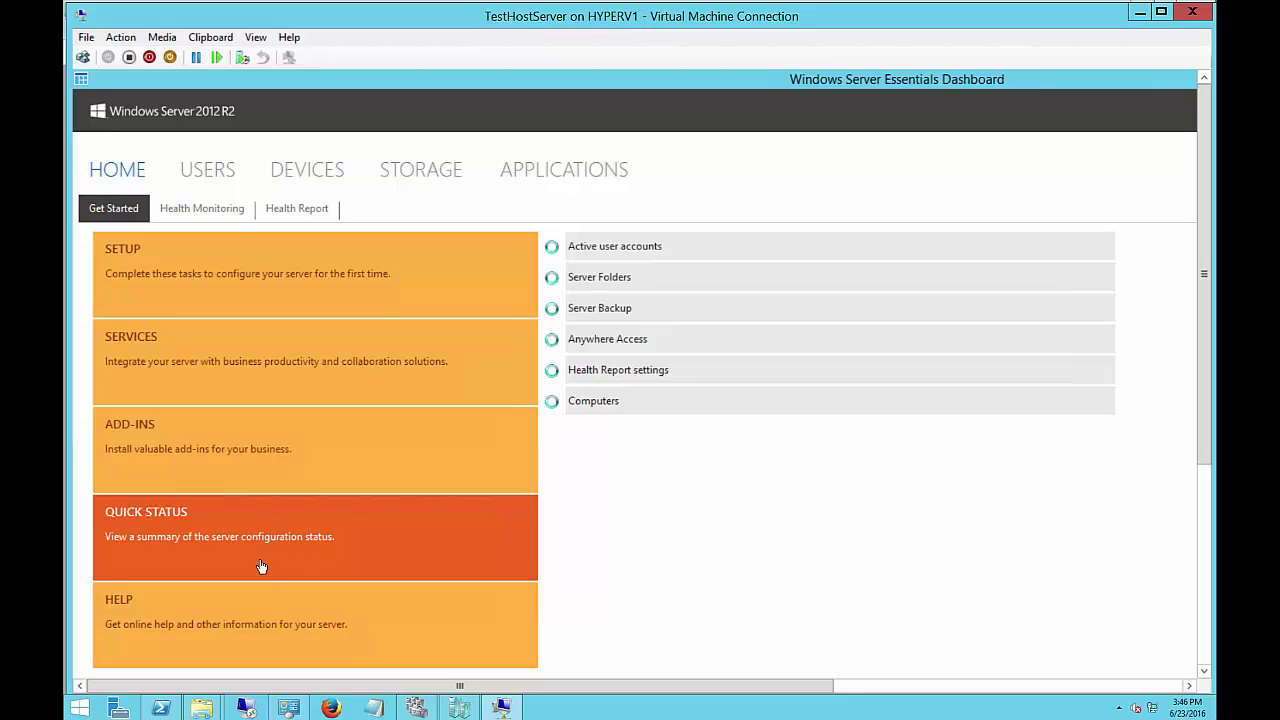
left_click(263, 619)
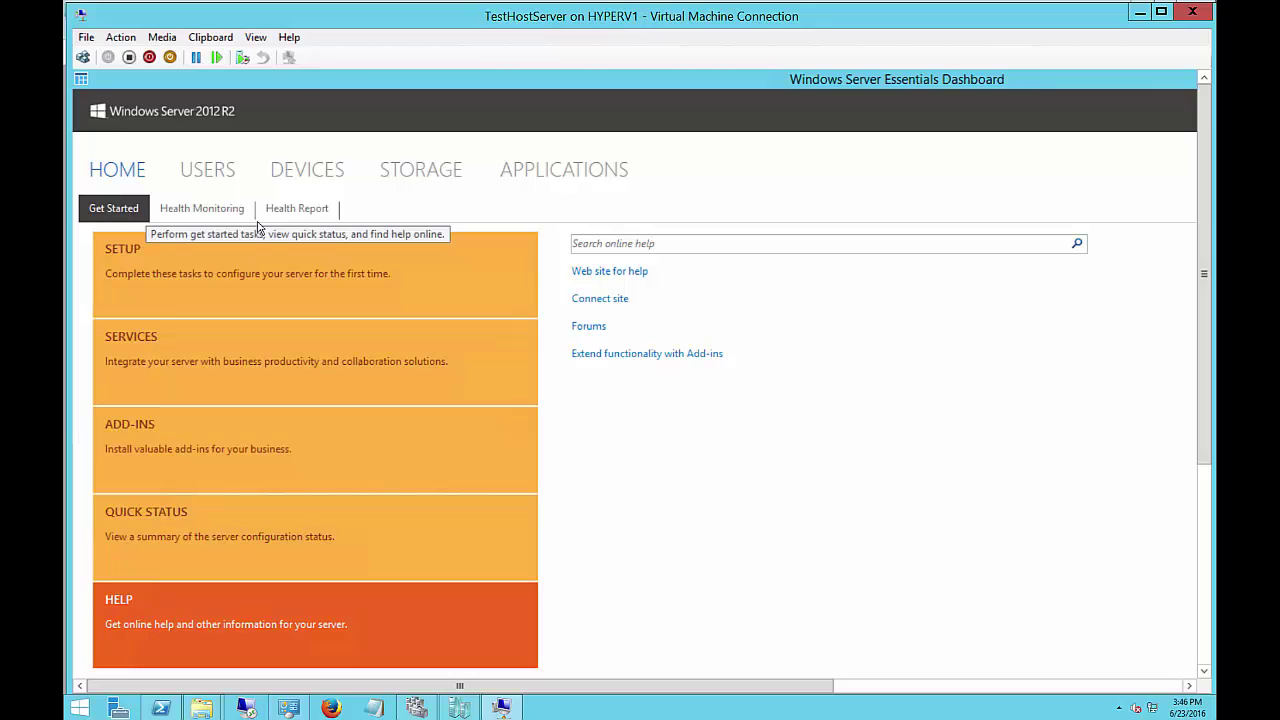
left_click(215, 267)
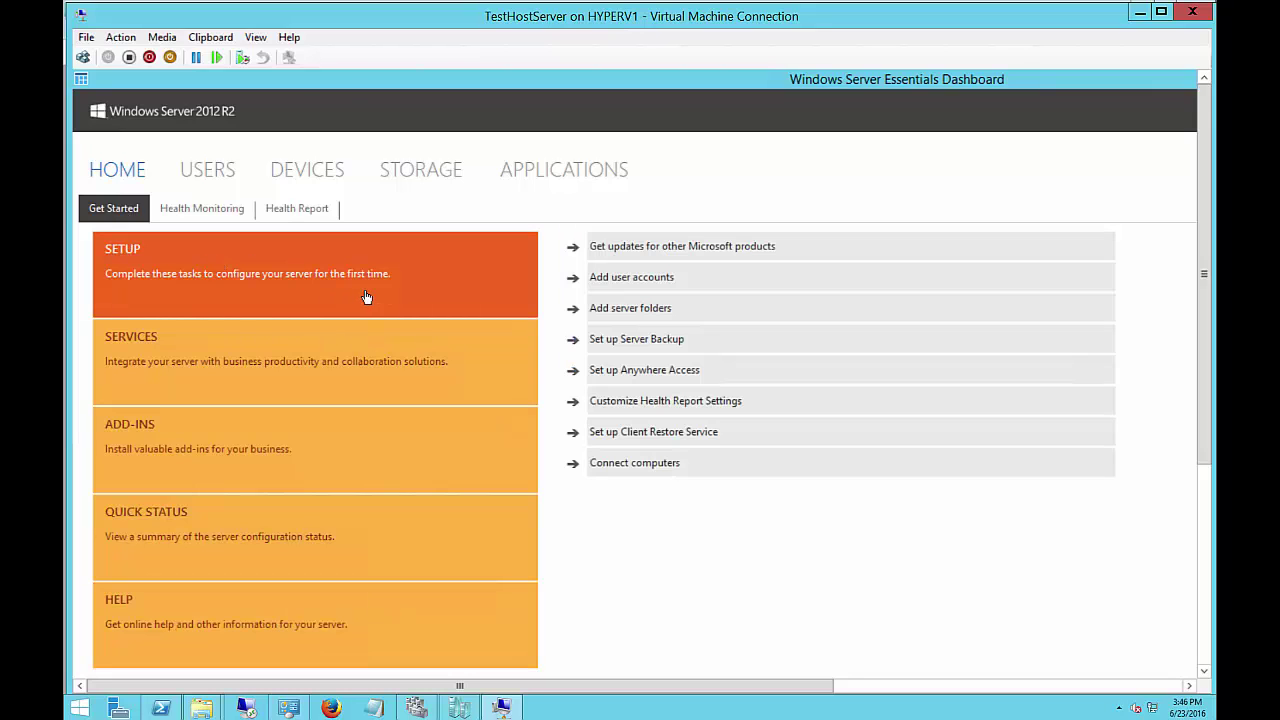